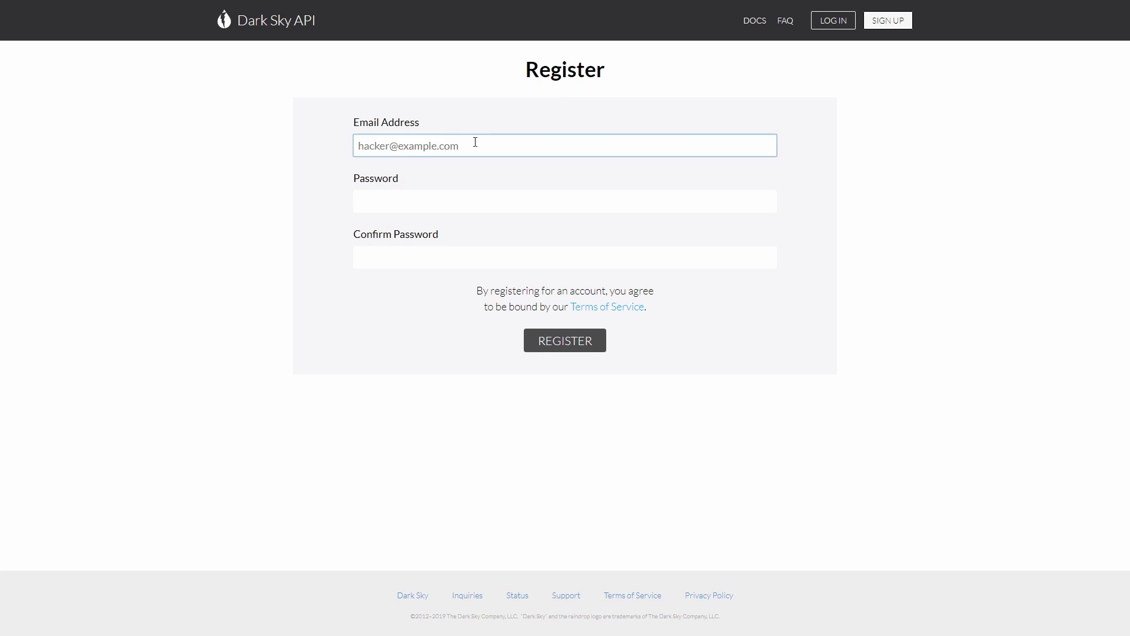
- Register a new Dark Sky API account with an e-mail address and a confirmed password
key("Tab")
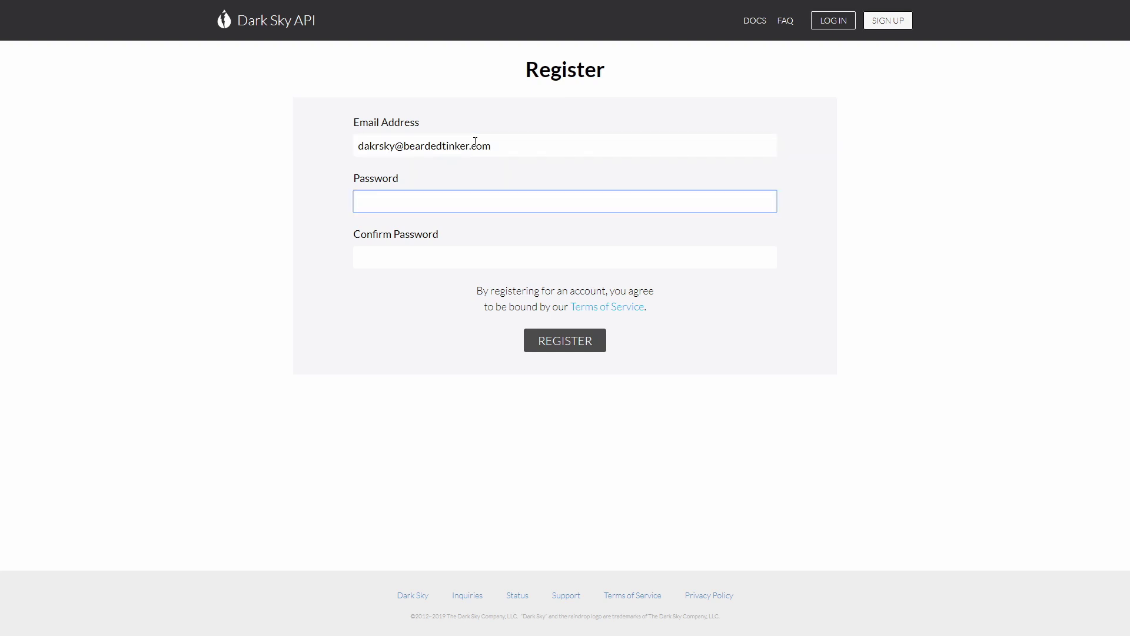
type("•••••••••••")
key("Tab")
type("•••••••••••")
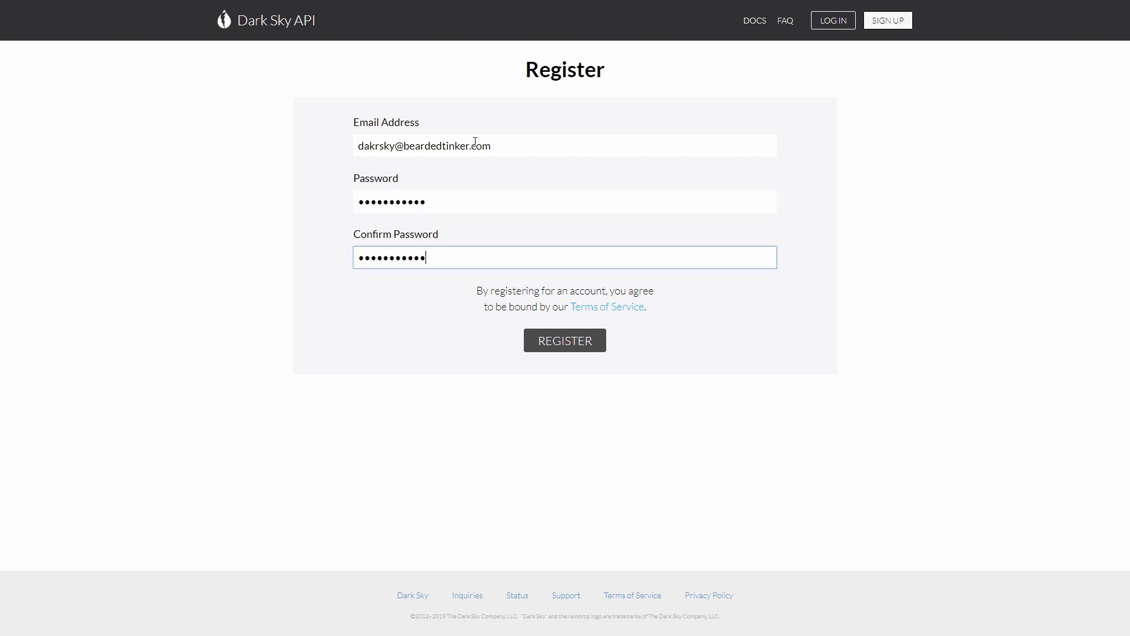
left_click(567, 348)
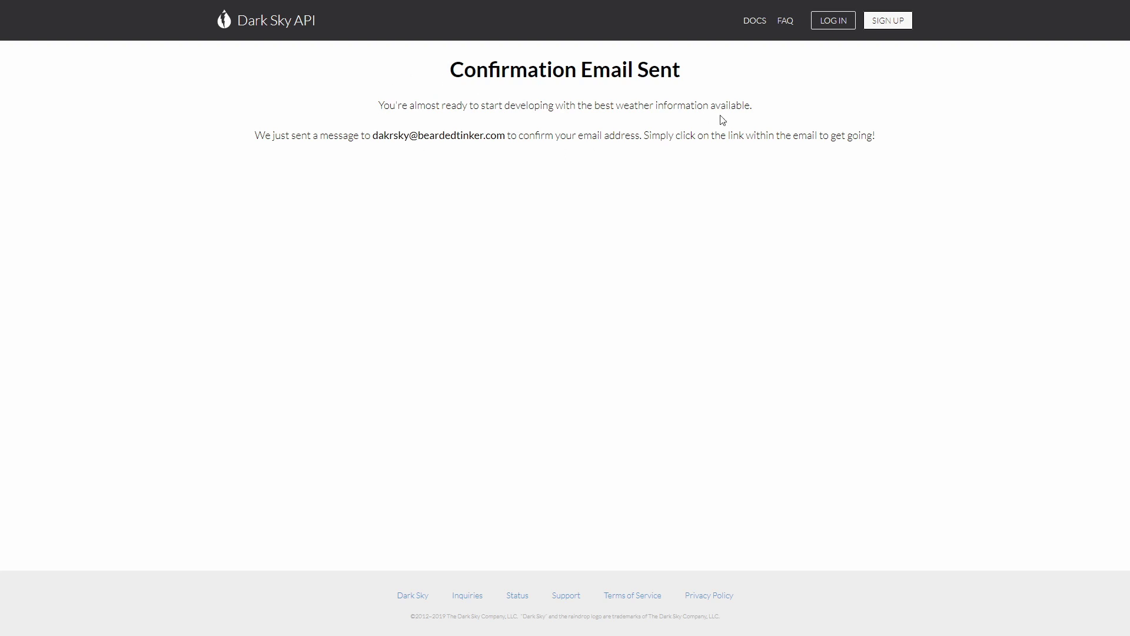
- Log in to Dark Sky API with the autofilled credentials and select the secret key for copying
left_click(828, 28)
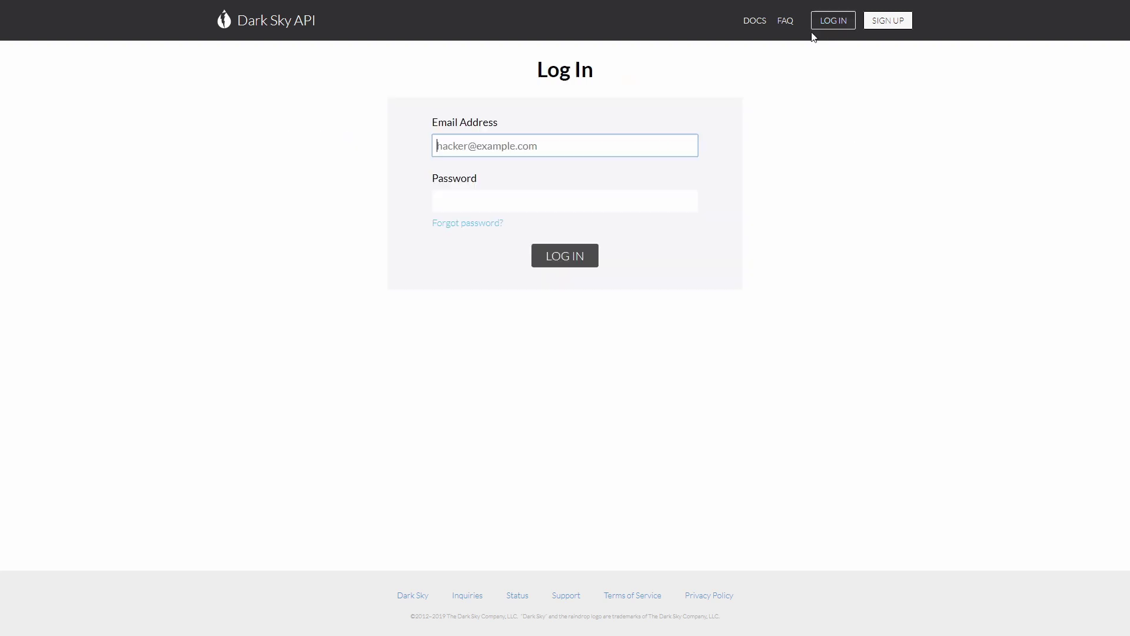
left_click(576, 257)
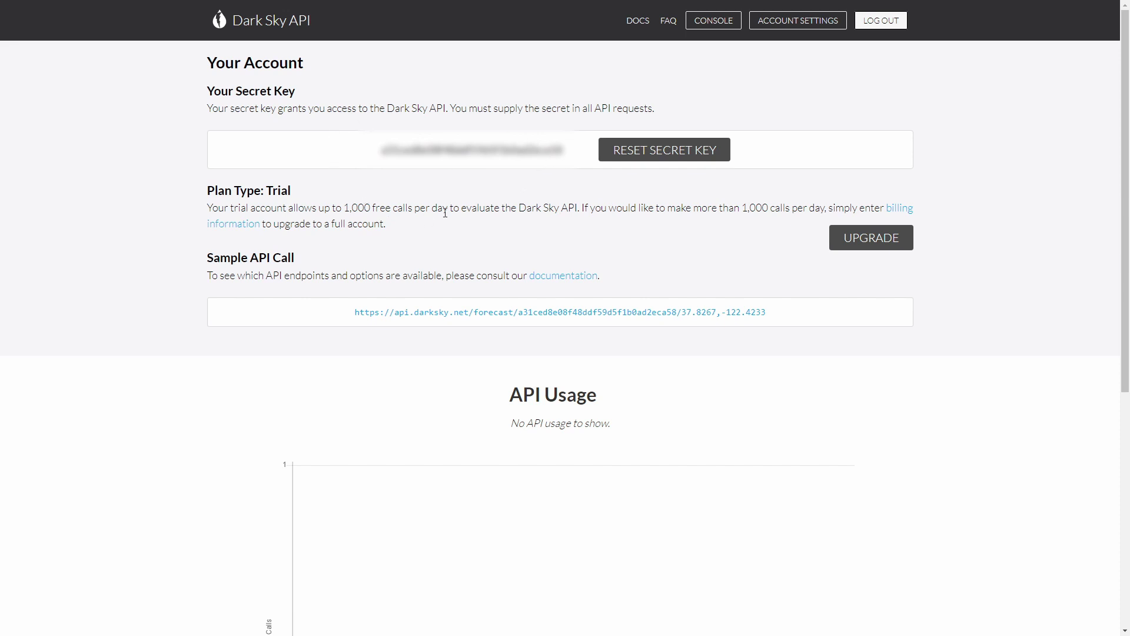
double_click(470, 149)
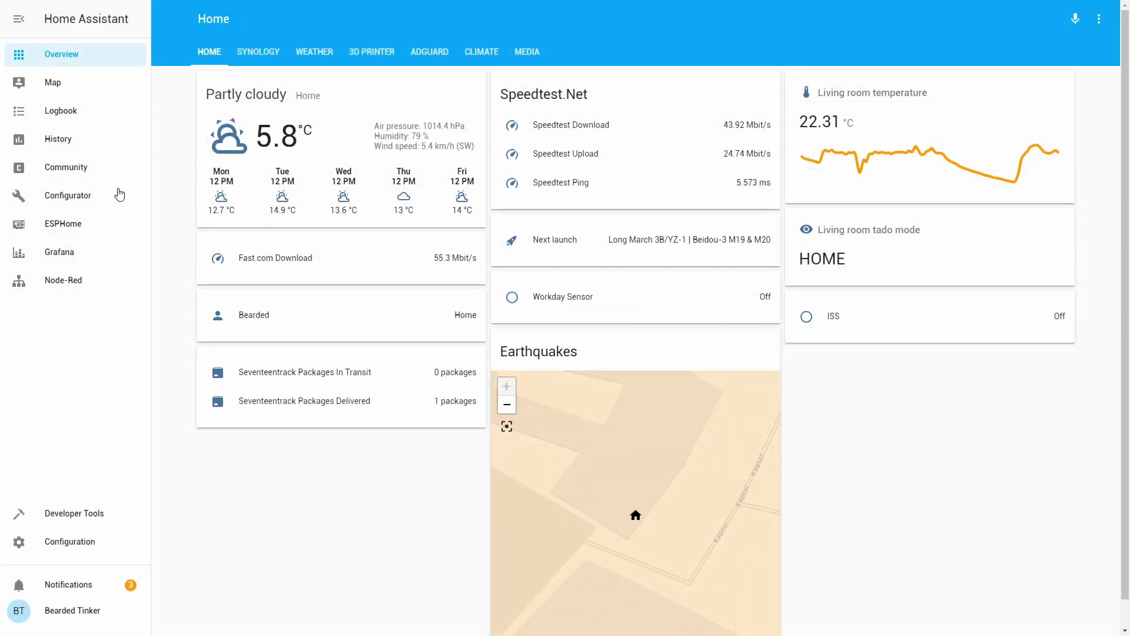
- Open /config/configuration.yaml in the Configurator and review its camera, notify, media_player and almond entries
left_click(86, 194)
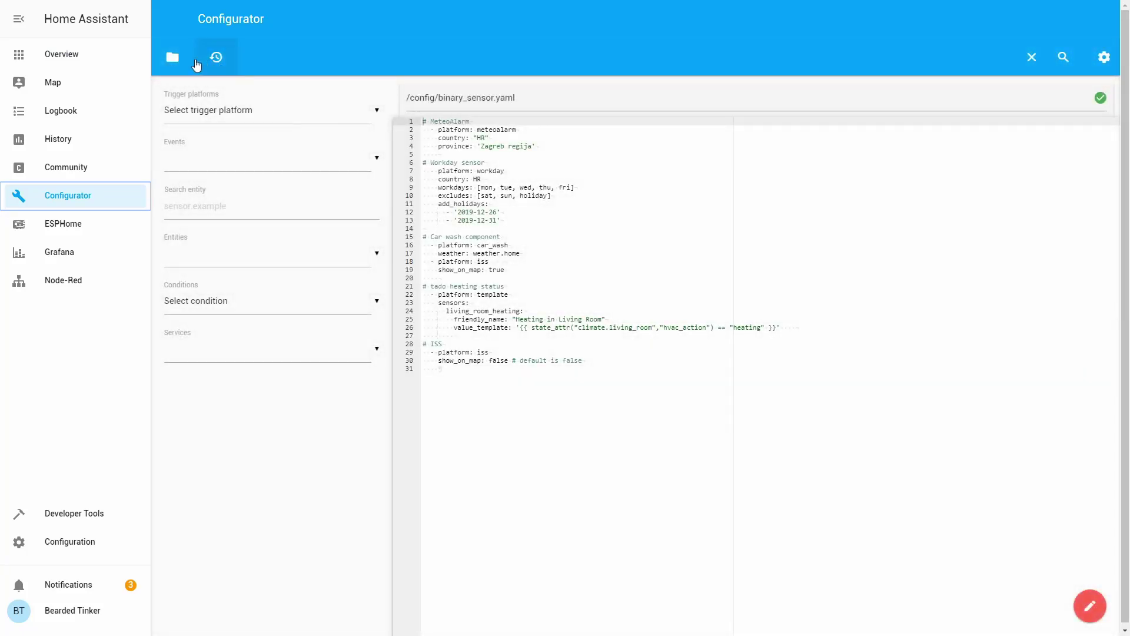
left_click(173, 57)
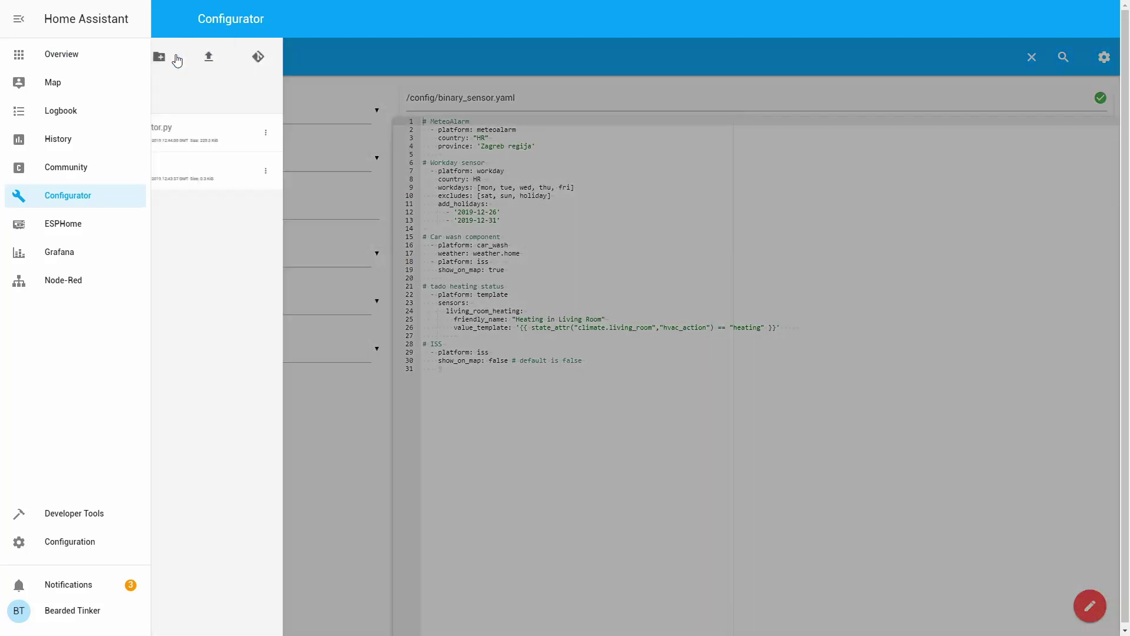
left_click(166, 95)
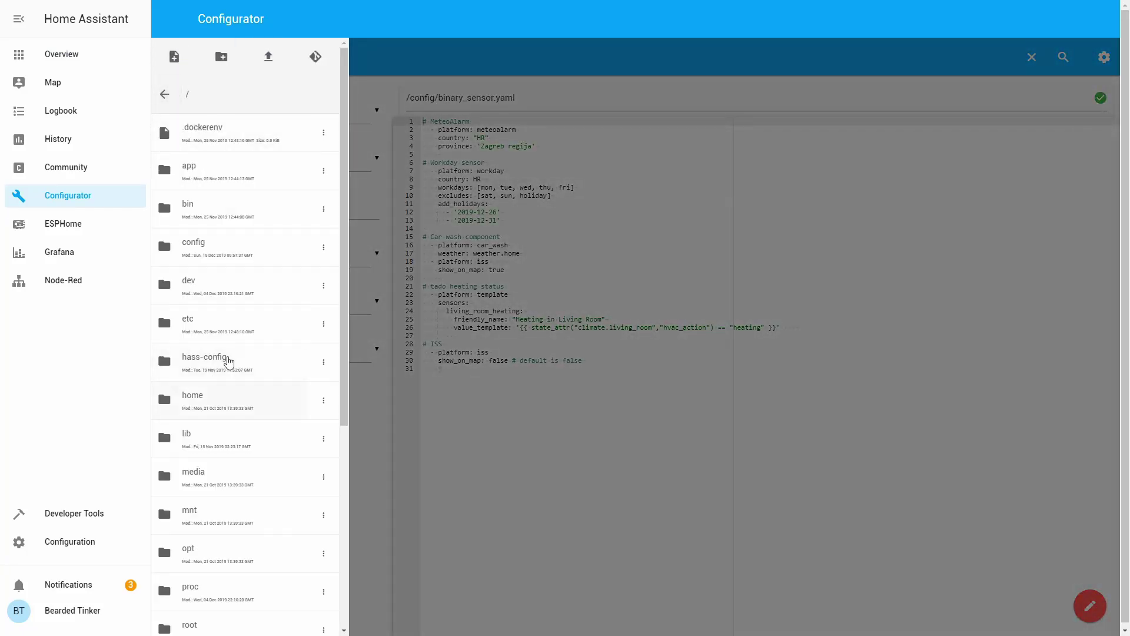
left_click(209, 243)
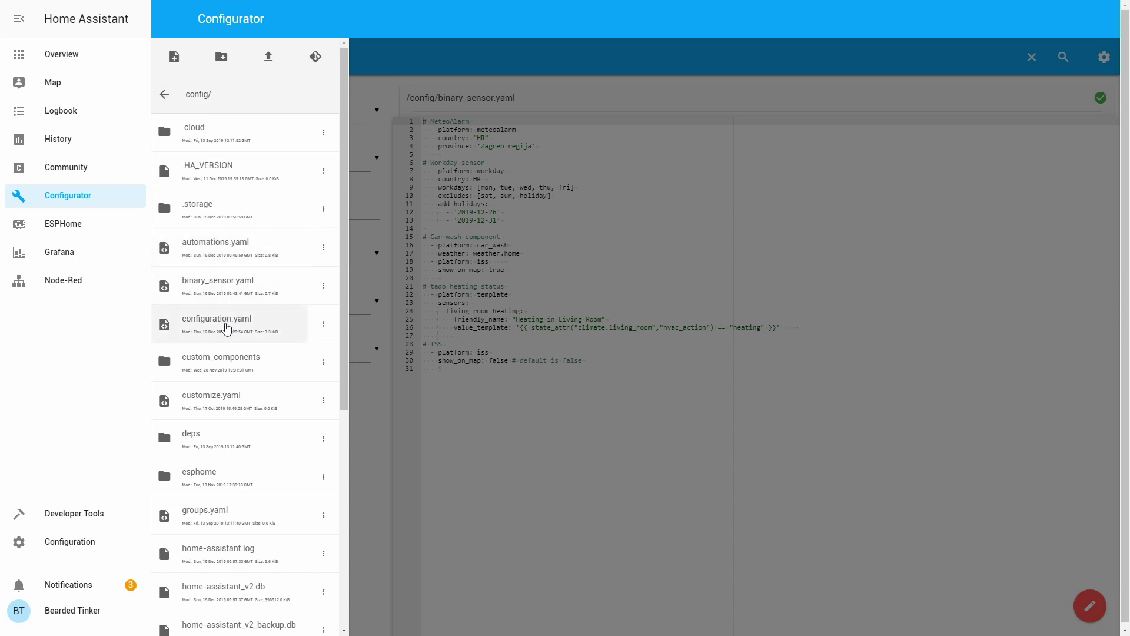
left_click(227, 325)
scroll(539, 328, "down", 9)
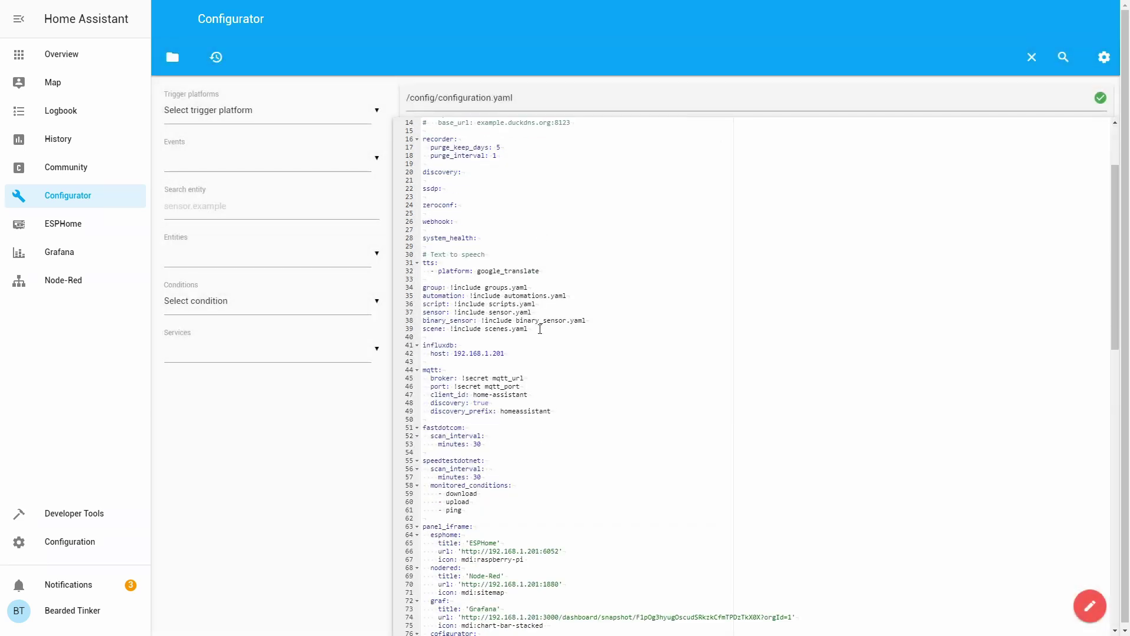
scroll(539, 328, "down", 7)
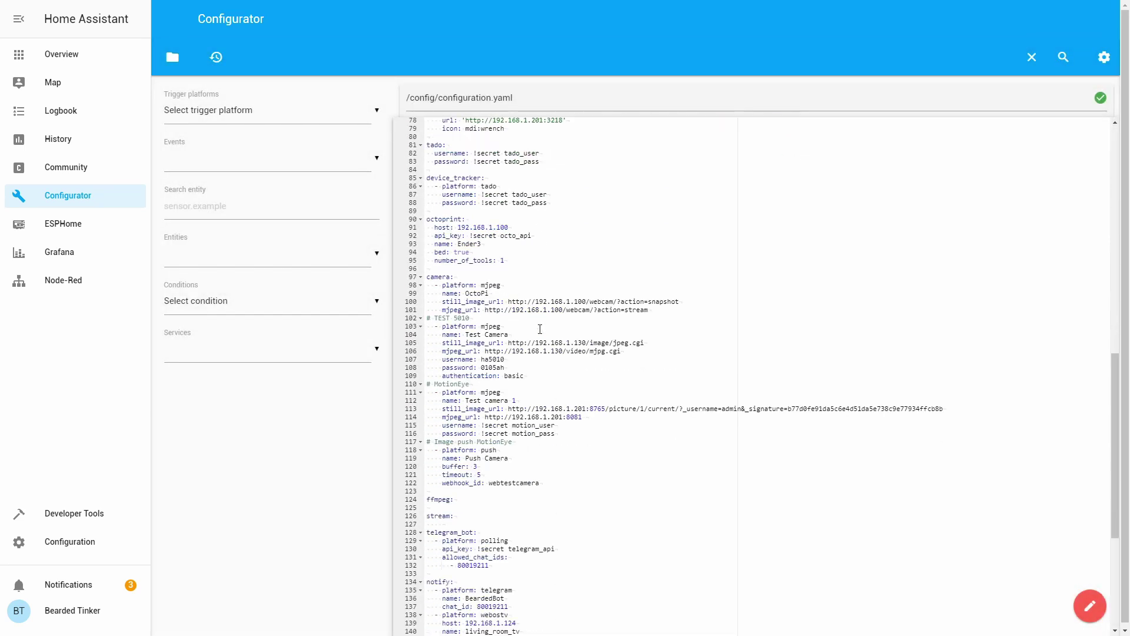
scroll(539, 328, "up", 15)
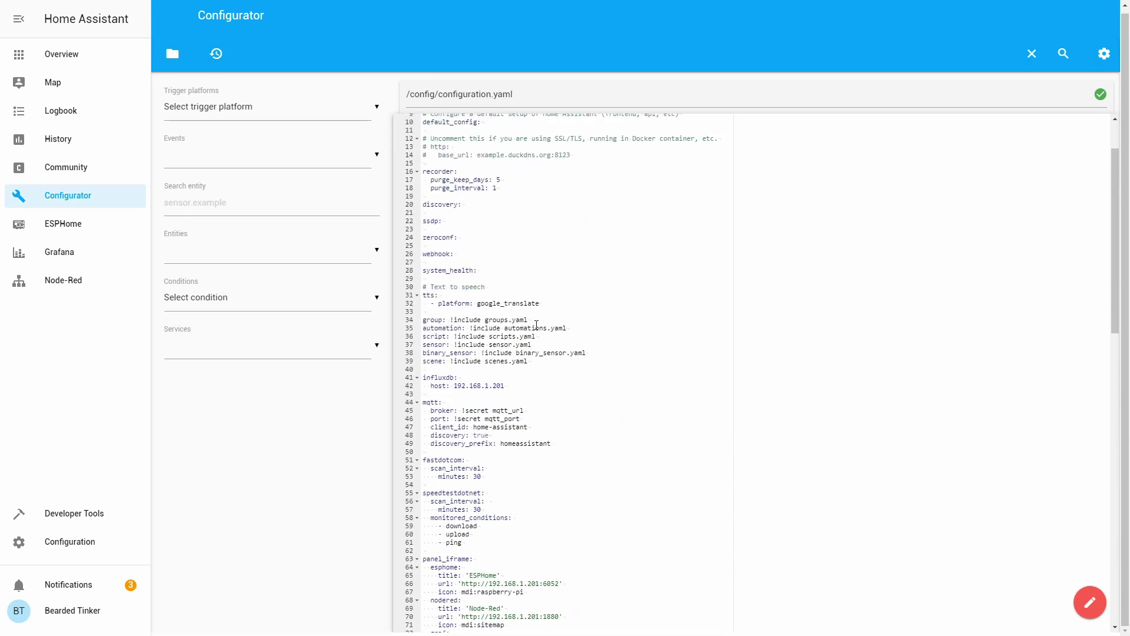
scroll(536, 324, "up", 2)
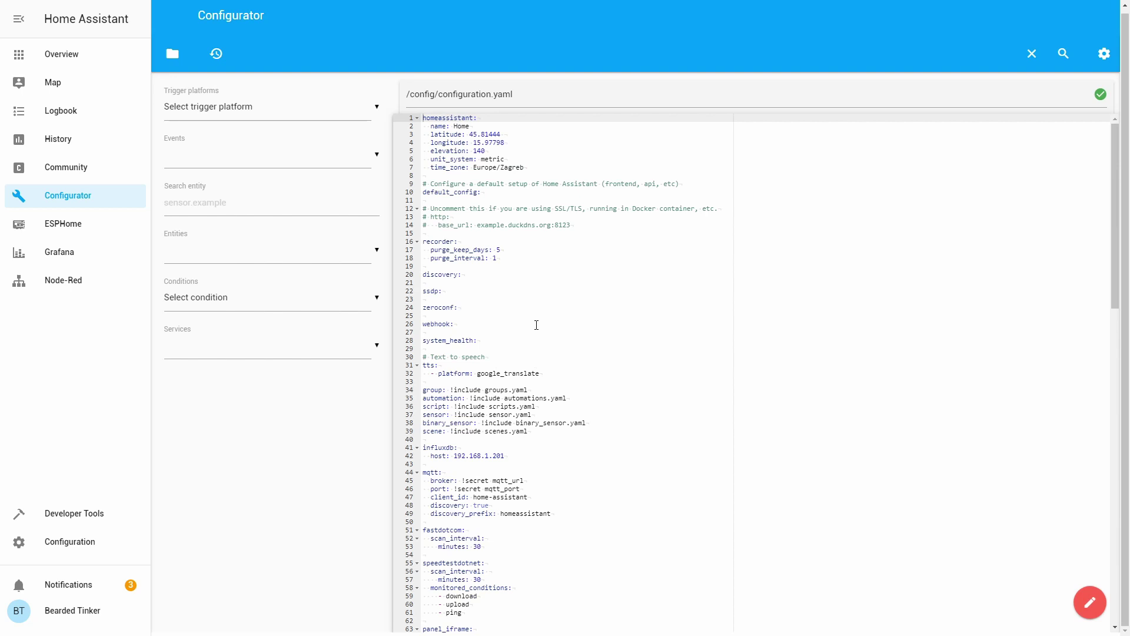
scroll(536, 325, "down", 7)
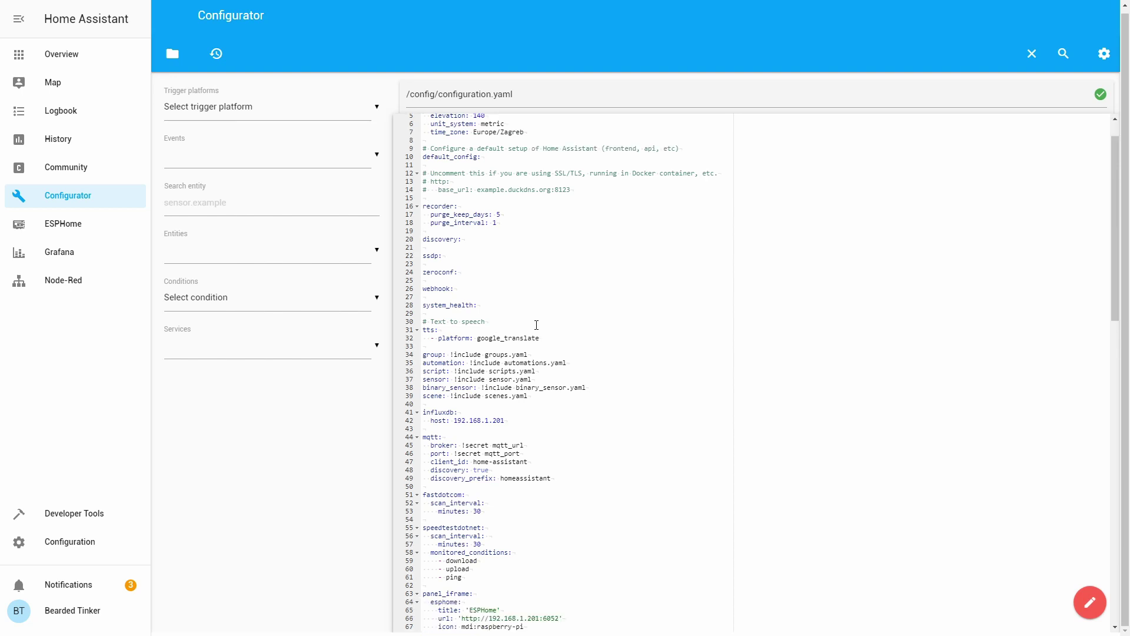
scroll(536, 324, "down", 10)
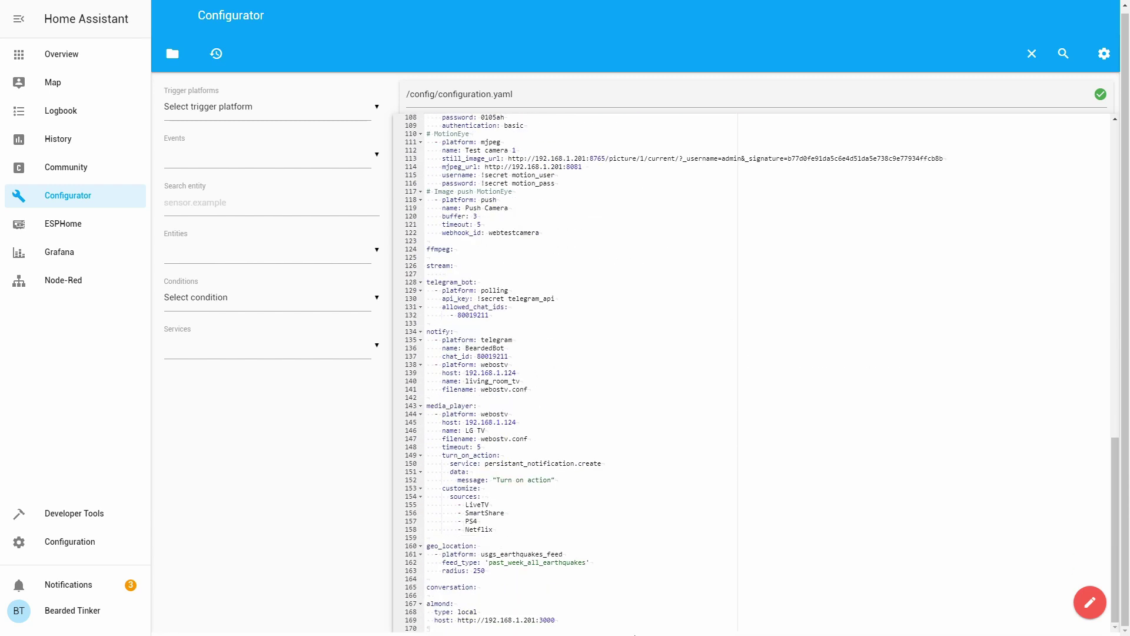
- Below line 169, add '# DarkSky', 'weather:', '- platform: darksky' and 'name: Dark Sky'
left_click(579, 621)
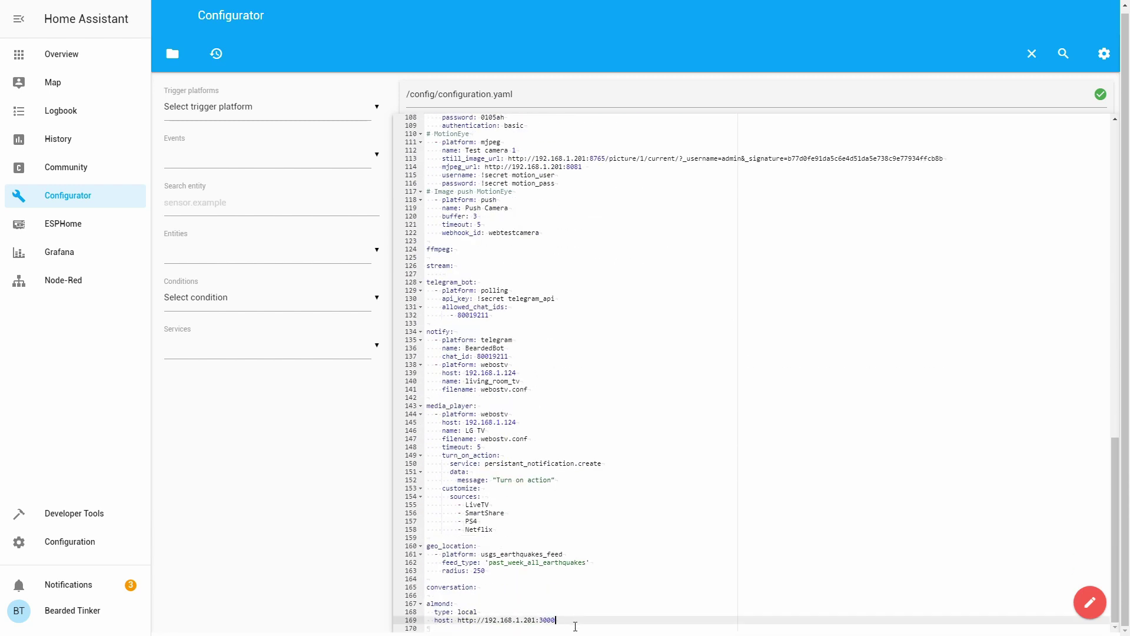
key("Return")
key("Return")
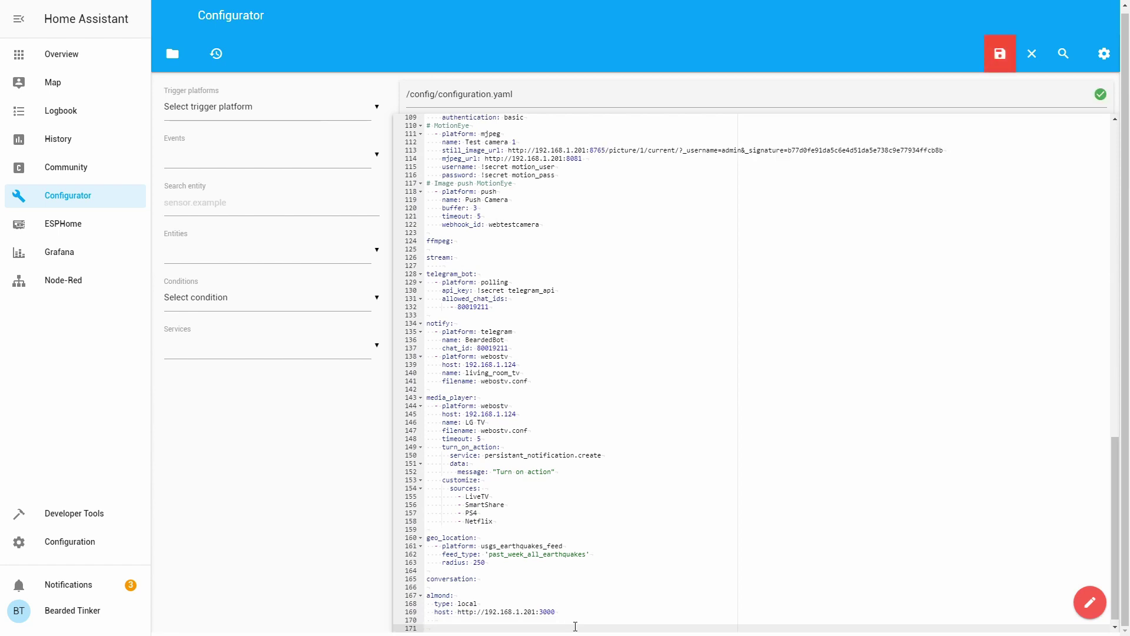
type("# DarksSky")
key("BackSpace")
key("BackSpace")
key("BackSpace")
key("BackSpace")
key("BackSpace")
type("kSky")
key("Return")
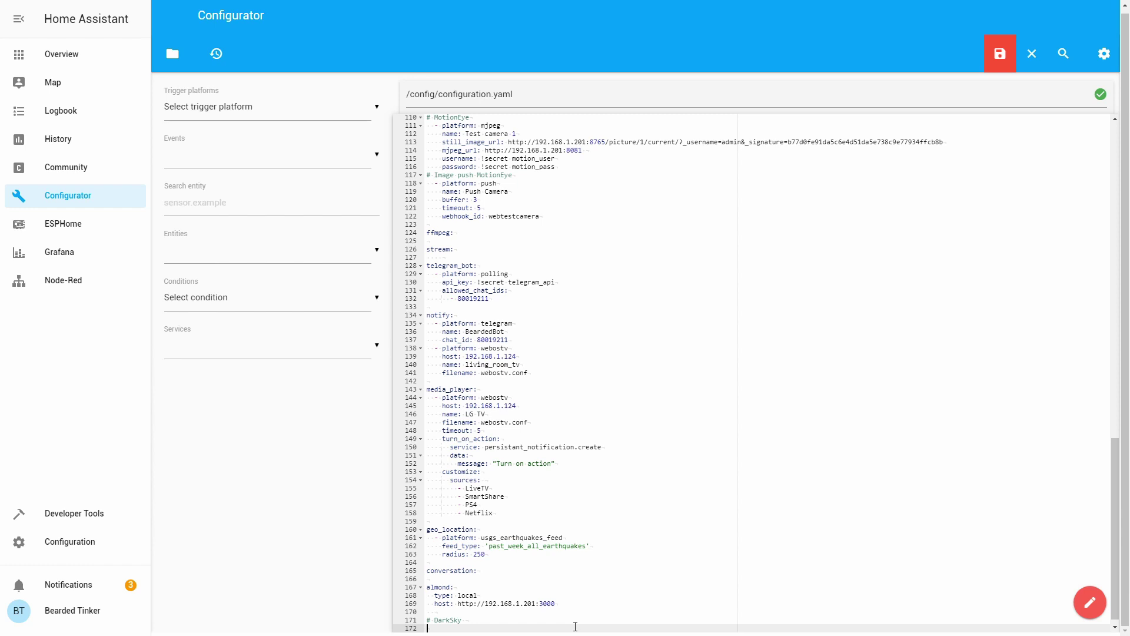
type("weather:")
key("Return")
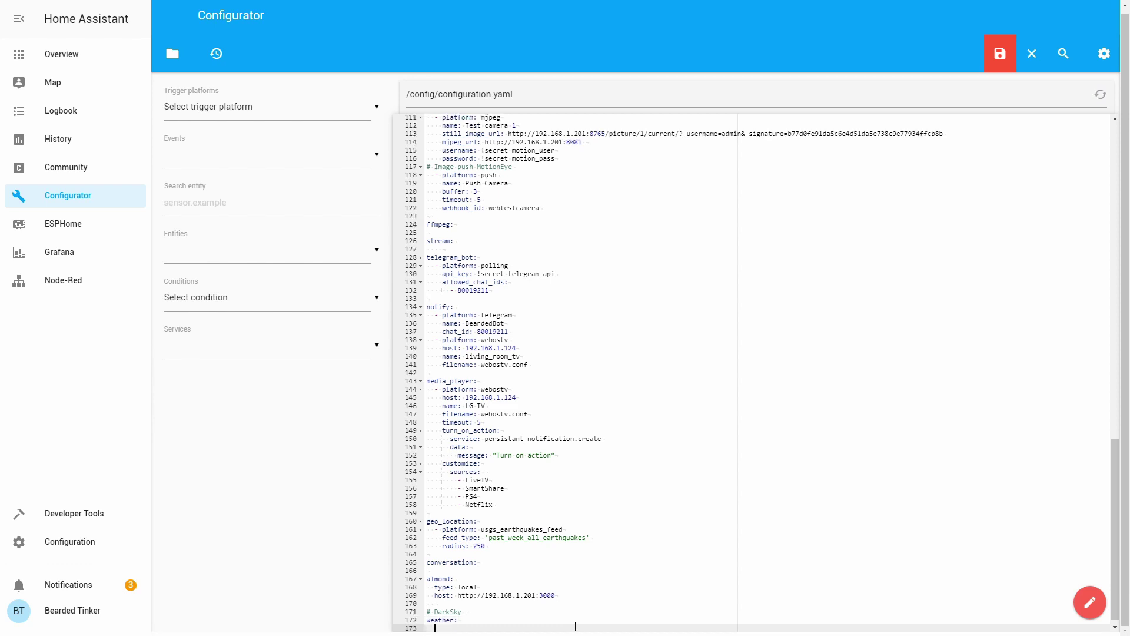
type("- platform: darksky")
key("Return")
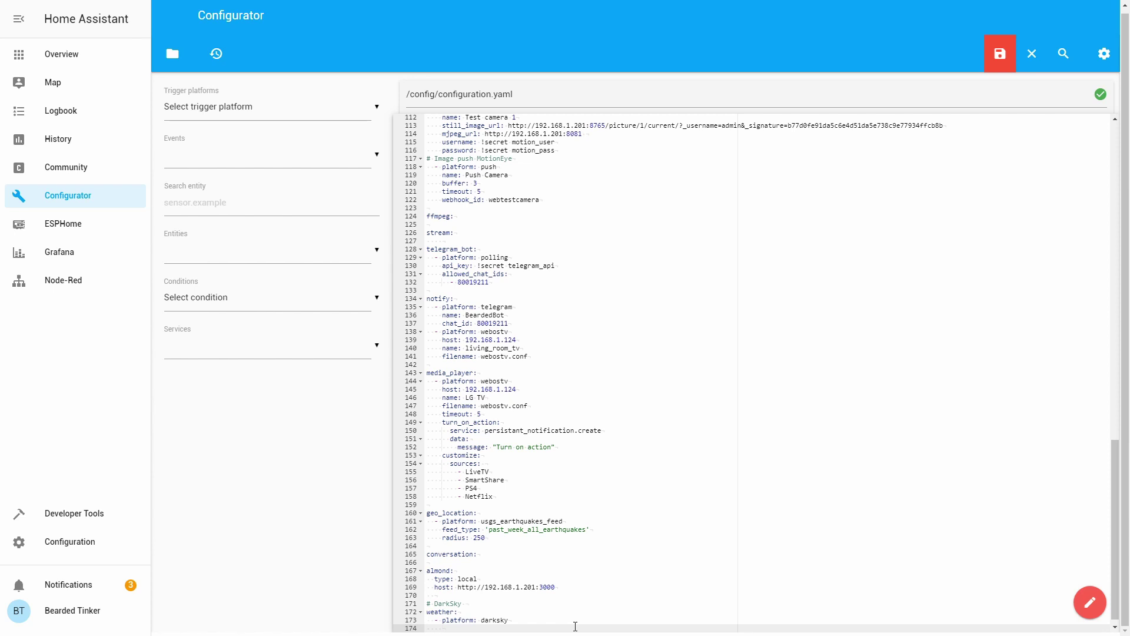
type("name: Dark Sky")
key("Return")
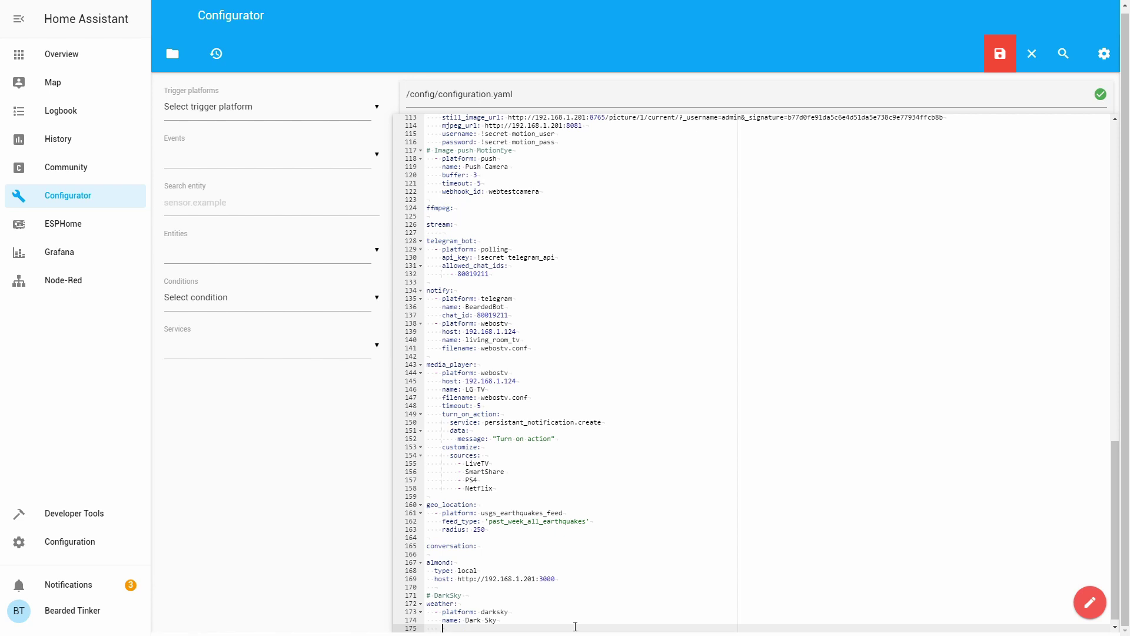
- Add 'api_key: !secret darksky_api' to the Dark Sky weather block and save configuration.yaml
type("api_key:")
type("!secret darksky_api")
left_click(999, 50)
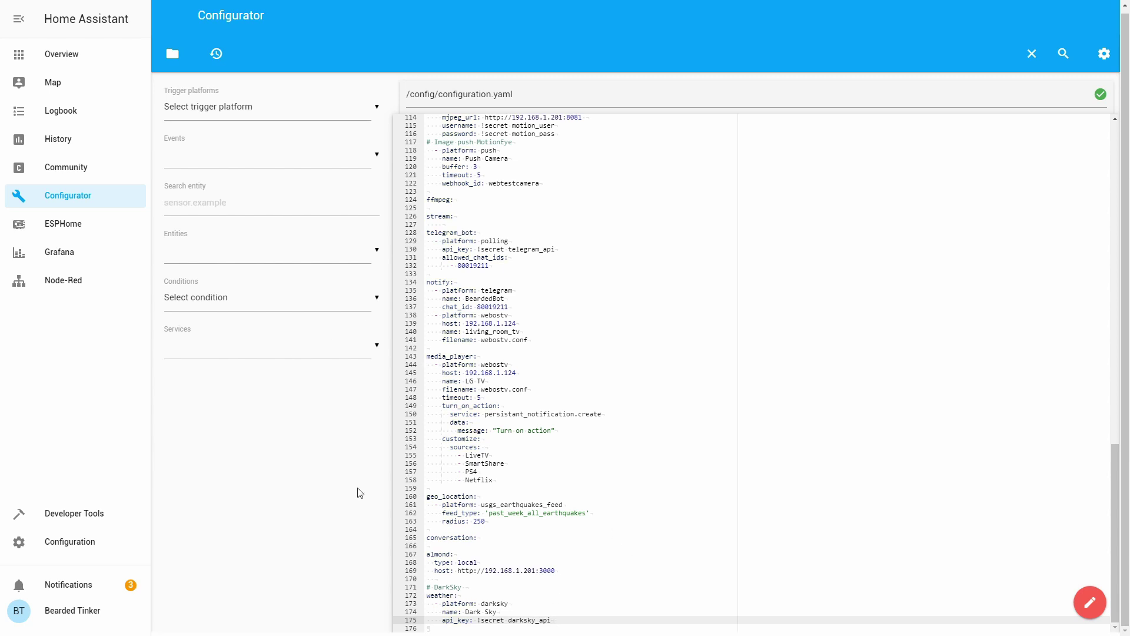
- Check the config under Server Controls, confirm a Home Assistant restart, then go back to Overview
left_click(94, 554)
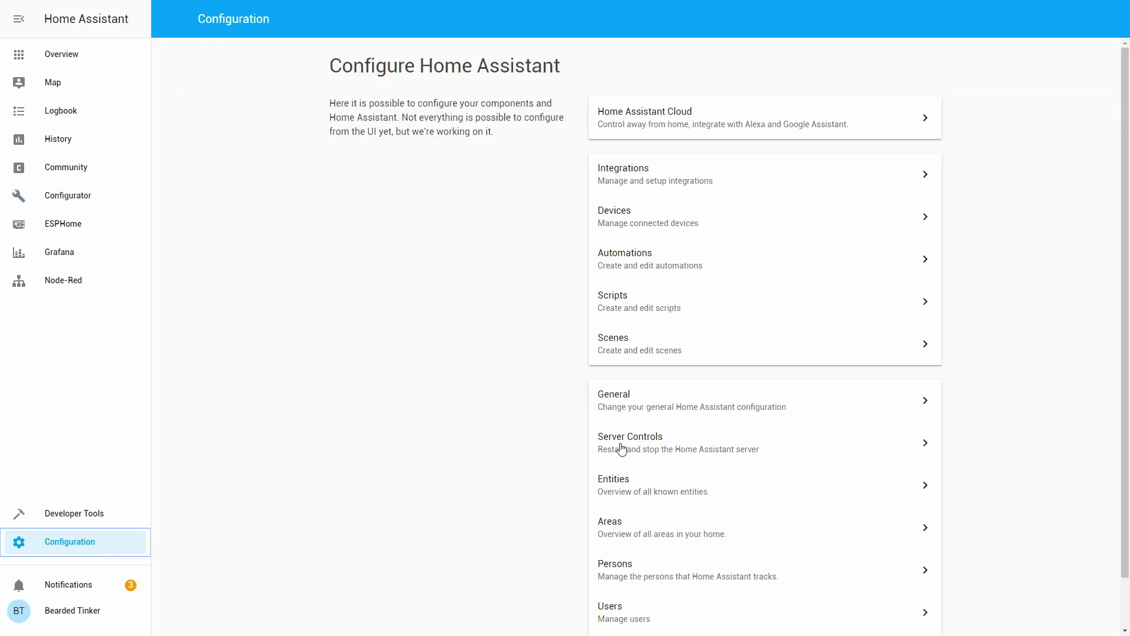
left_click(621, 449)
left_click(791, 198)
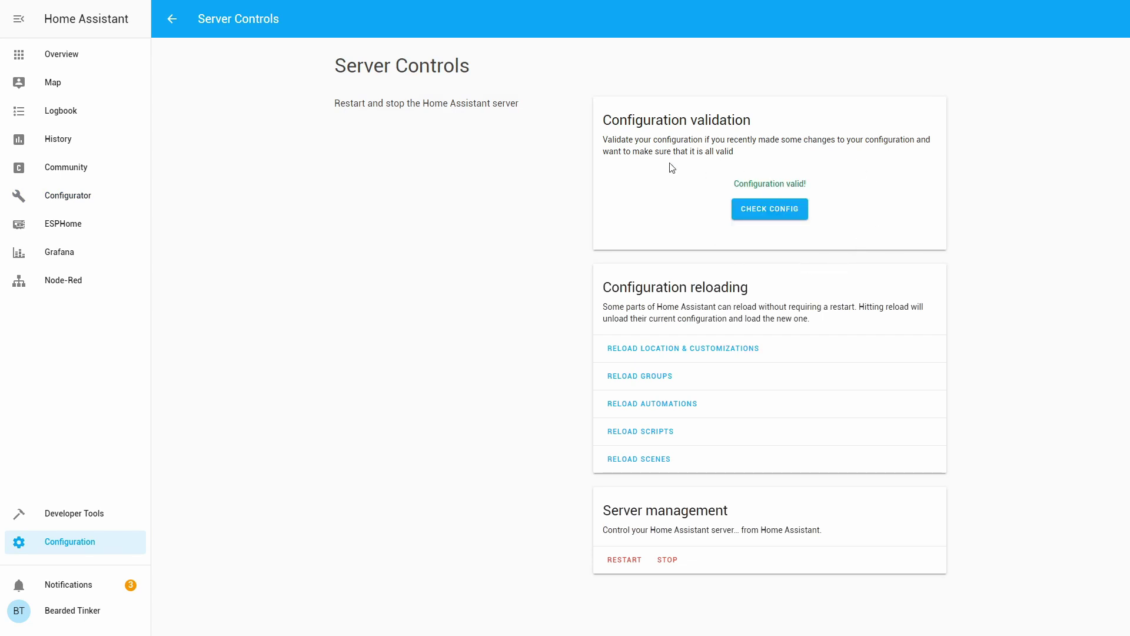
left_click(620, 559)
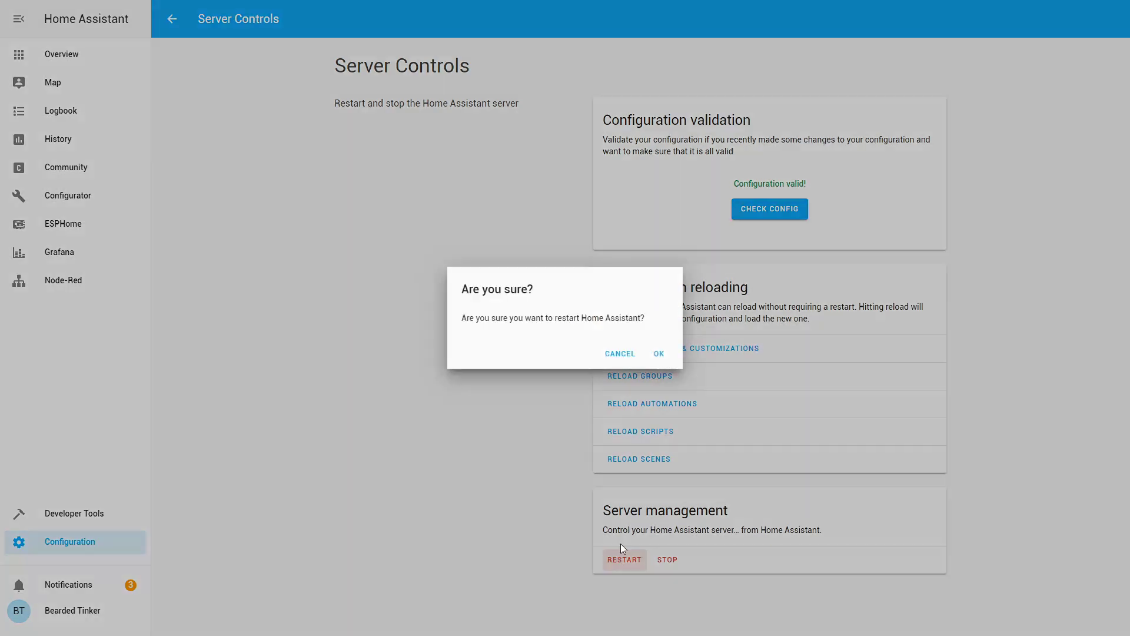
left_click(659, 354)
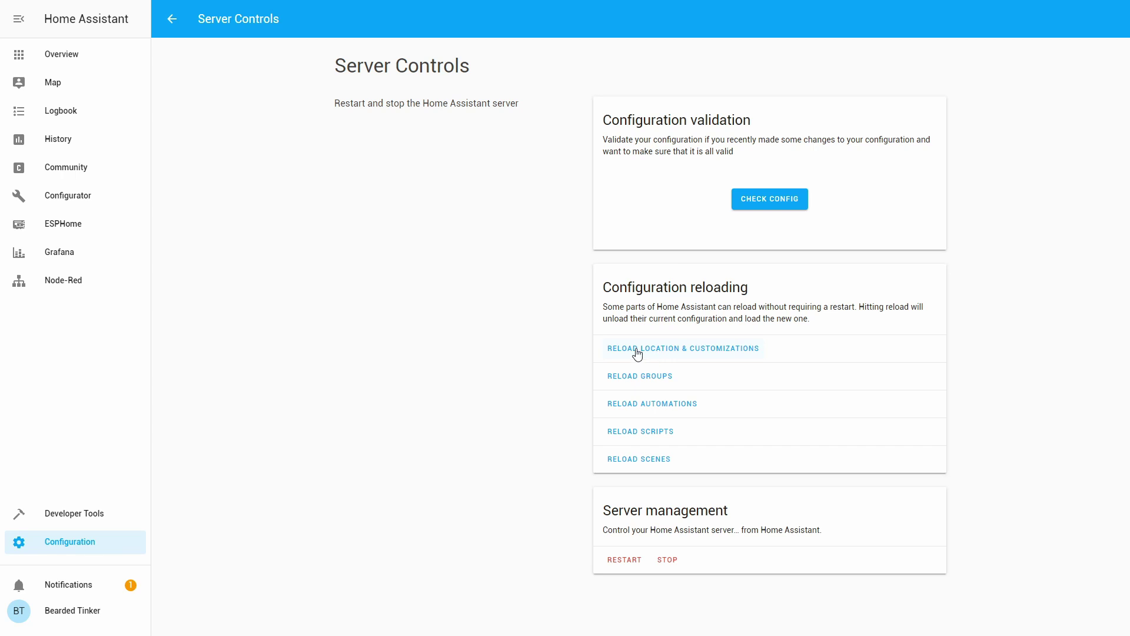
left_click(73, 55)
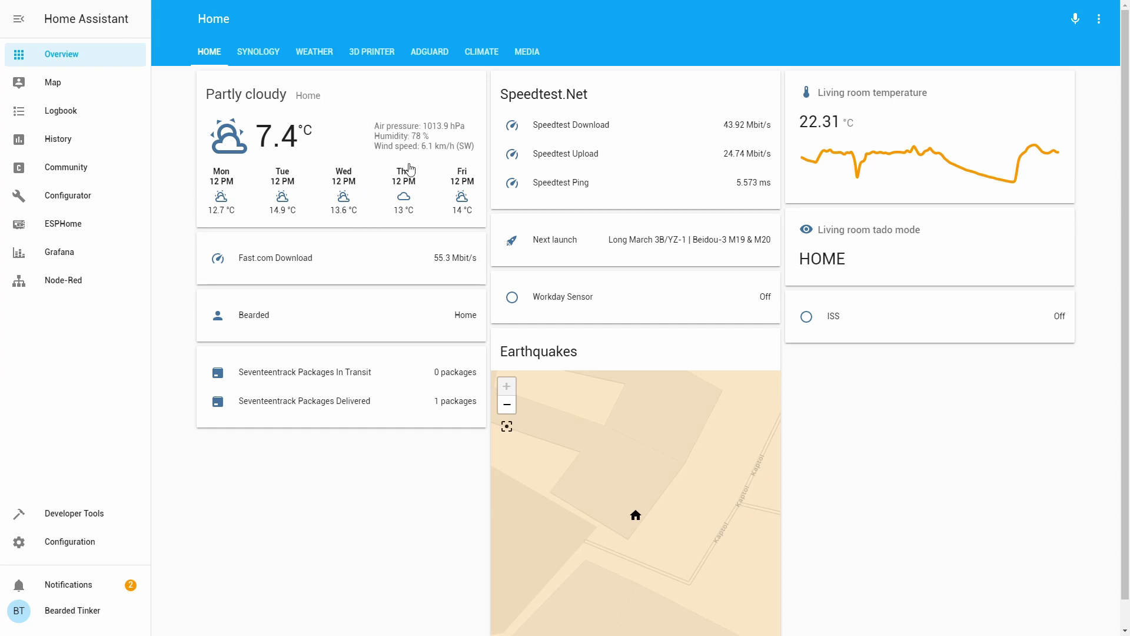
- Add a Weather Forecast card showing weather.dark_sky to the Home view
left_click(1098, 19)
left_click(1098, 27)
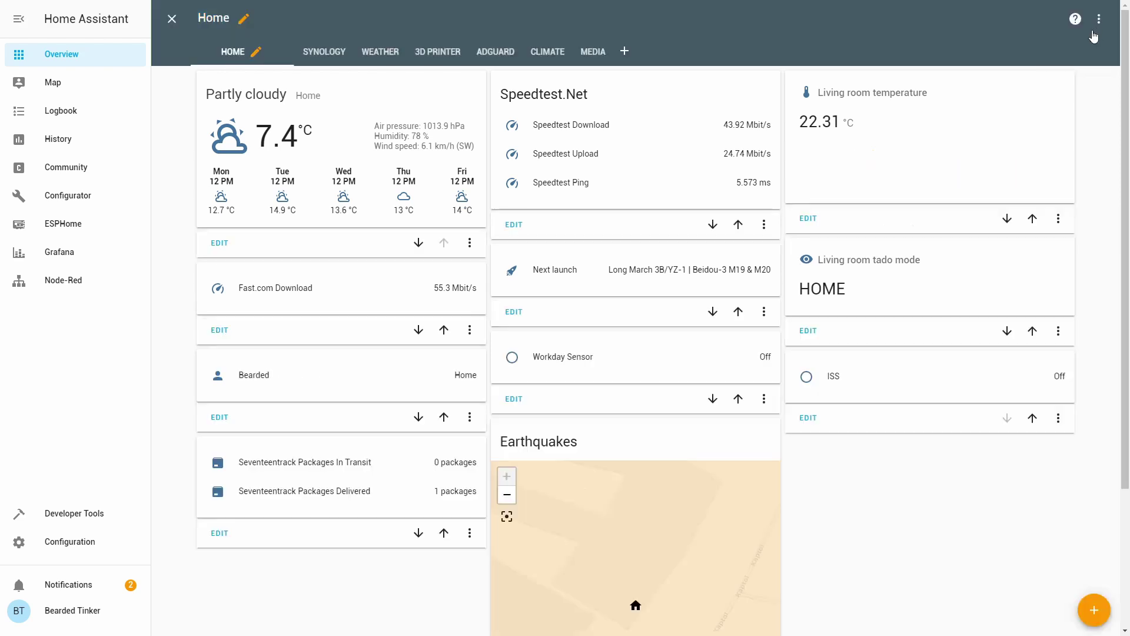
left_click(1093, 613)
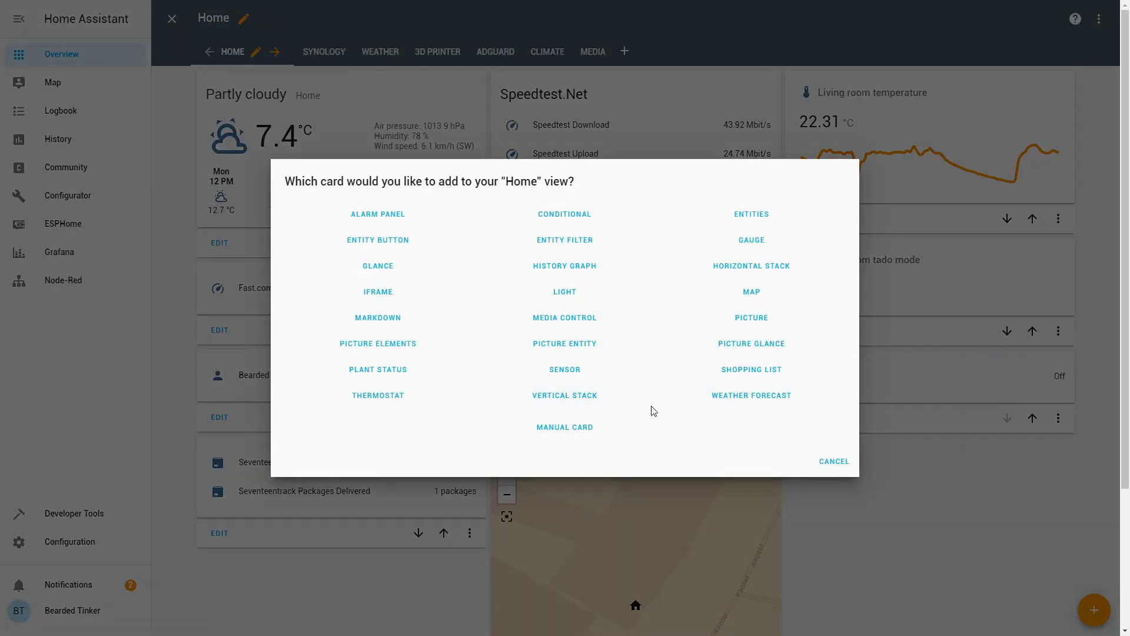
left_click(723, 399)
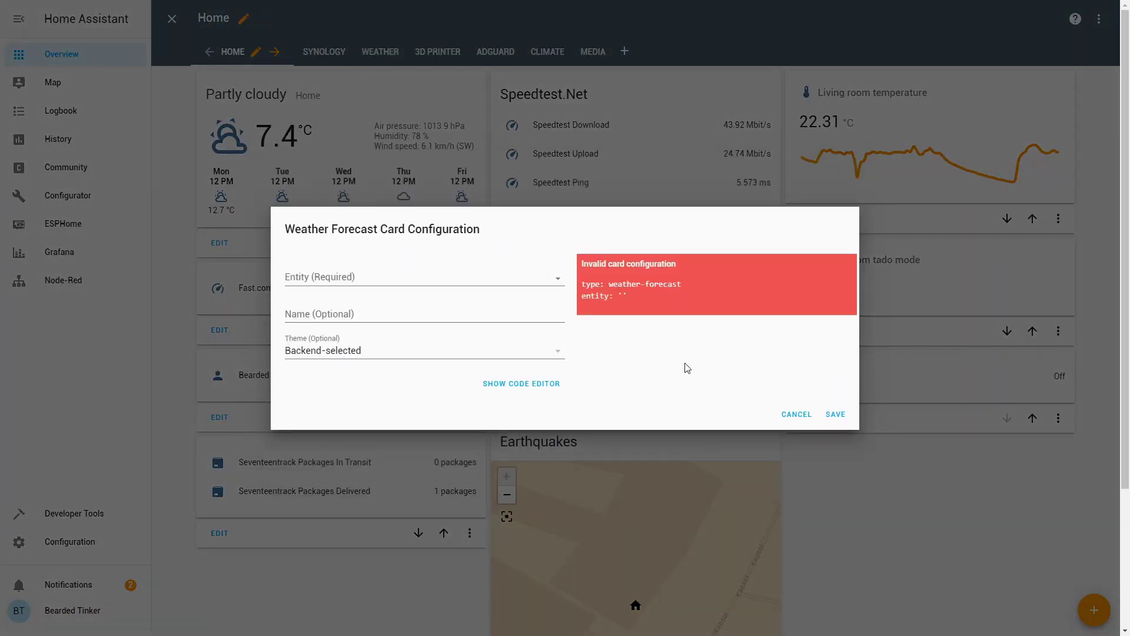
left_click(411, 277)
left_click(373, 312)
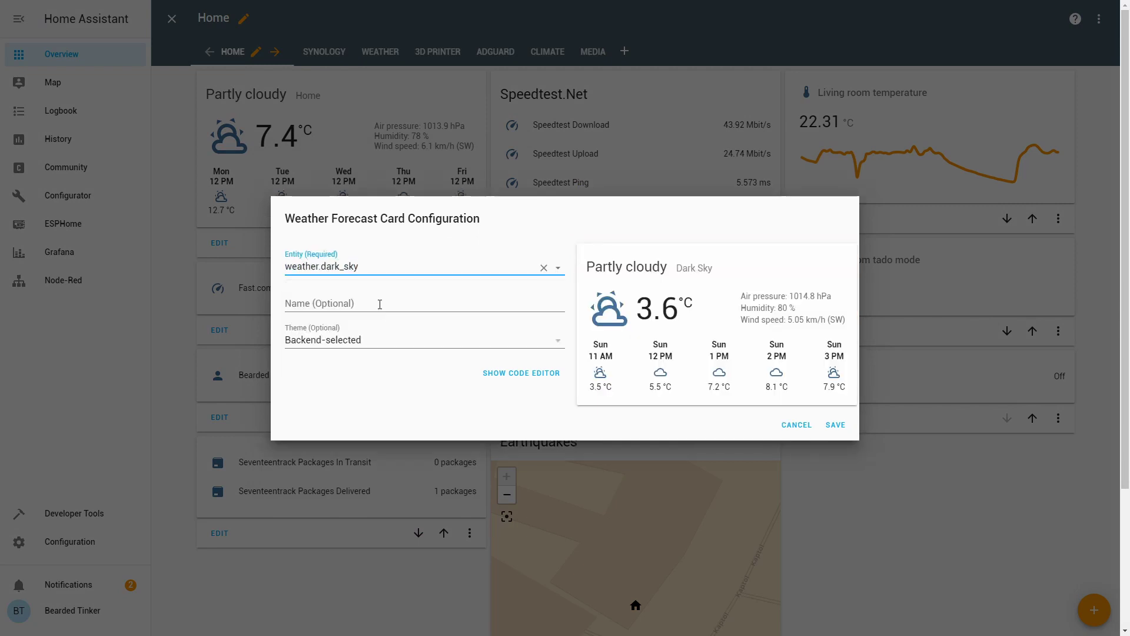
left_click(835, 425)
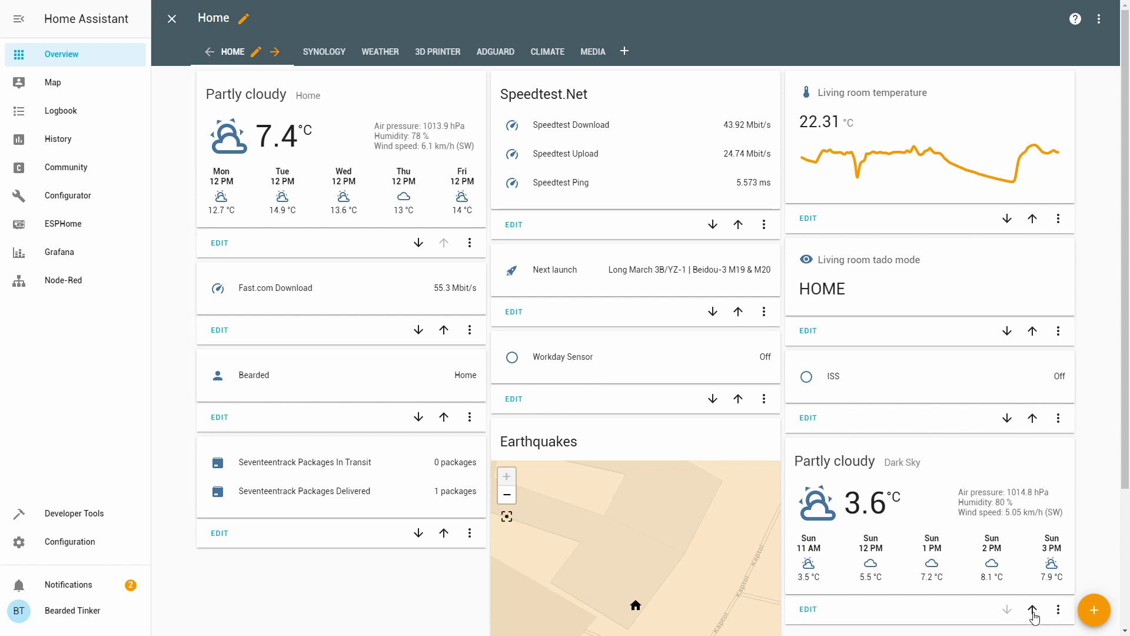
- Move the Dark Sky card up above Speedtest.Net and exit dashboard edit mode
left_click(1032, 609)
left_click(1032, 518)
left_click(444, 606)
left_click(1032, 408)
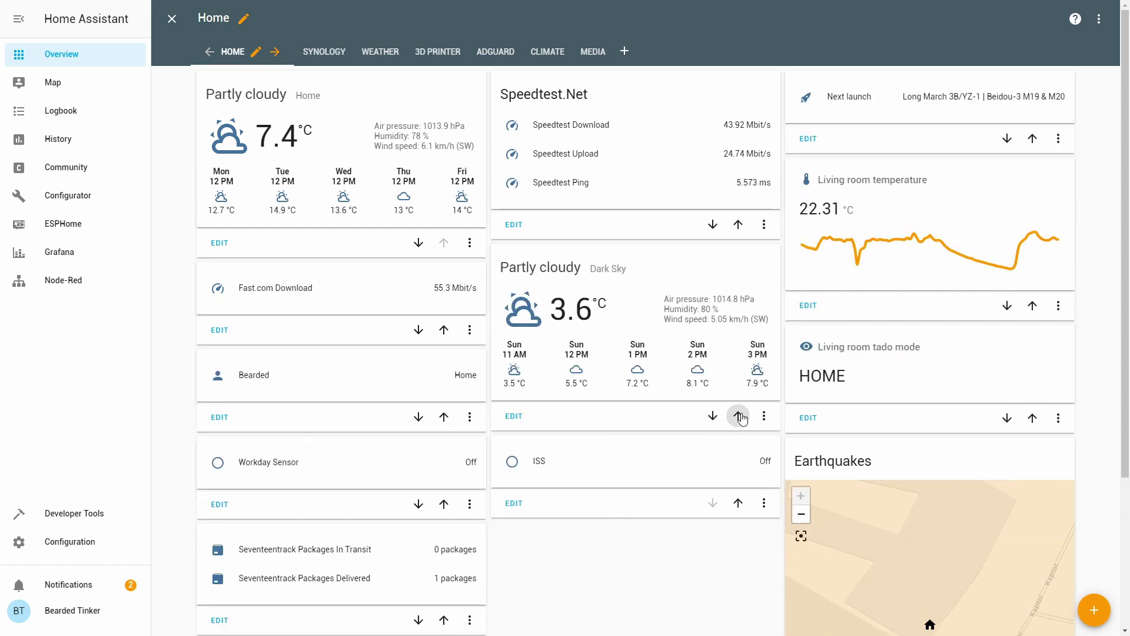
left_click(738, 416)
left_click(172, 19)
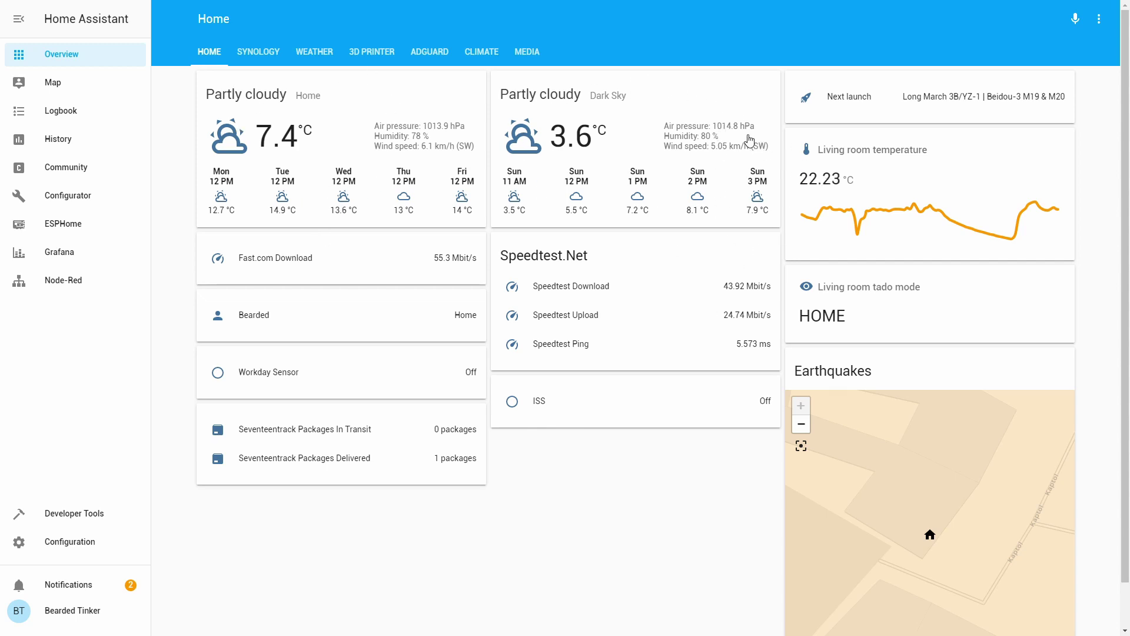
- View and close the Dark Sky forecast details, then switch back to the Configurator
left_click(625, 137)
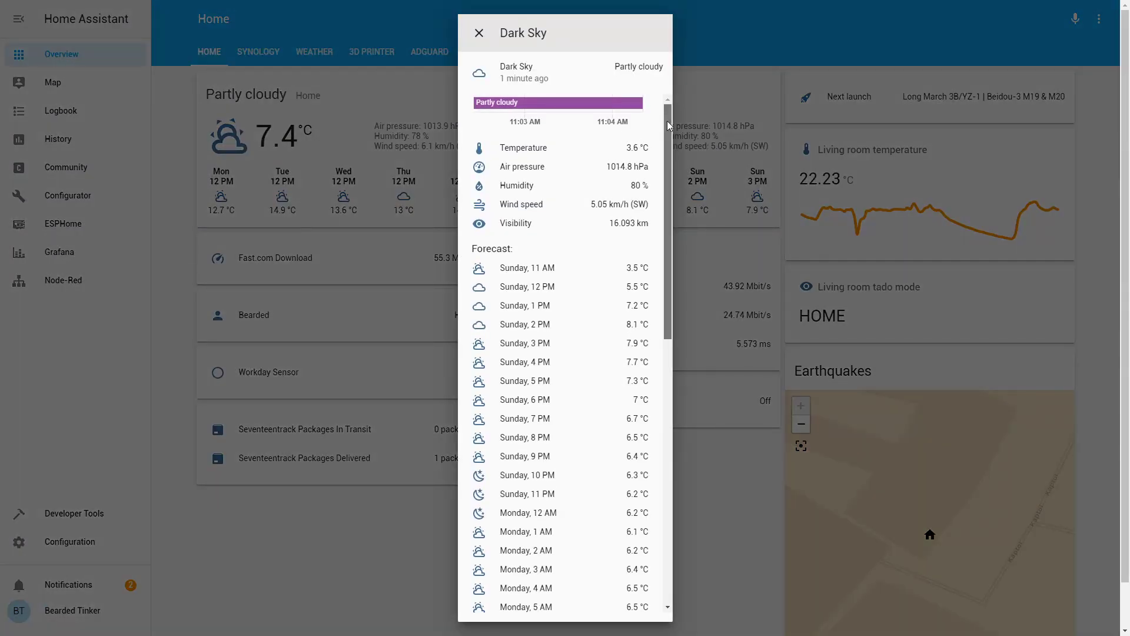
left_click_drag(666, 121, 669, 118)
left_click(735, 28)
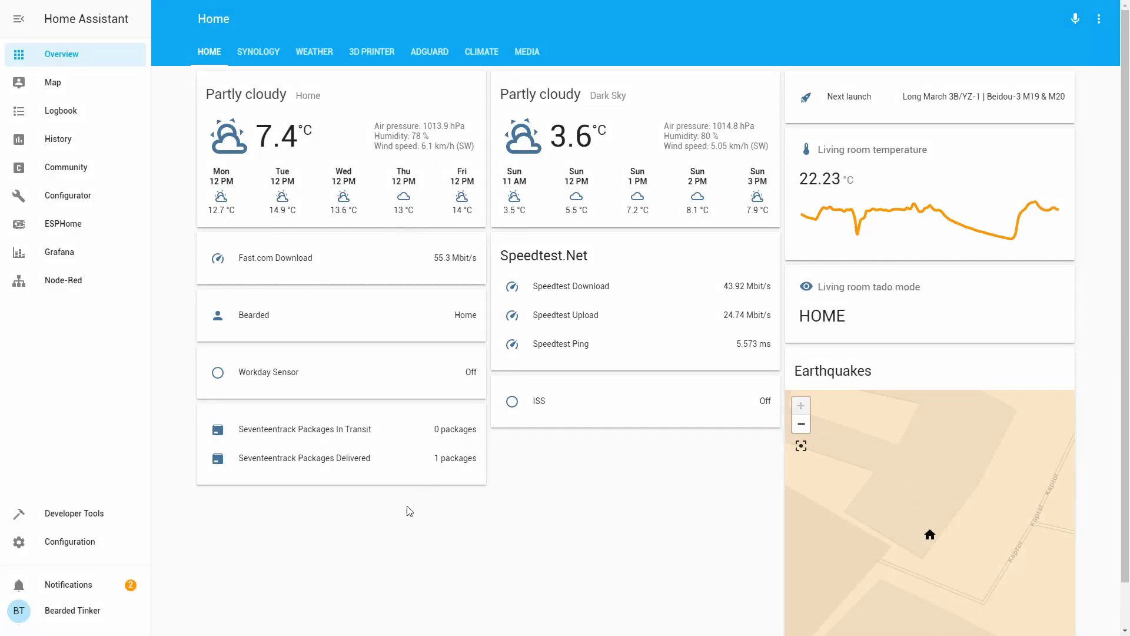
left_click(69, 192)
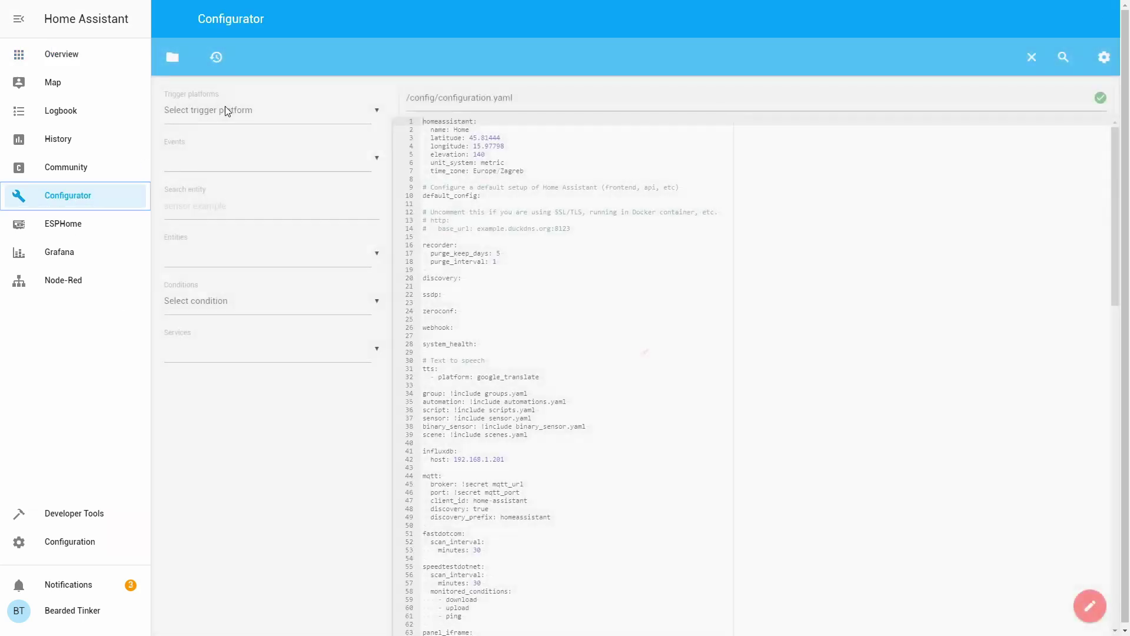
- Browse from the root into the config folder and open sensor.yaml in the editor
left_click(173, 59)
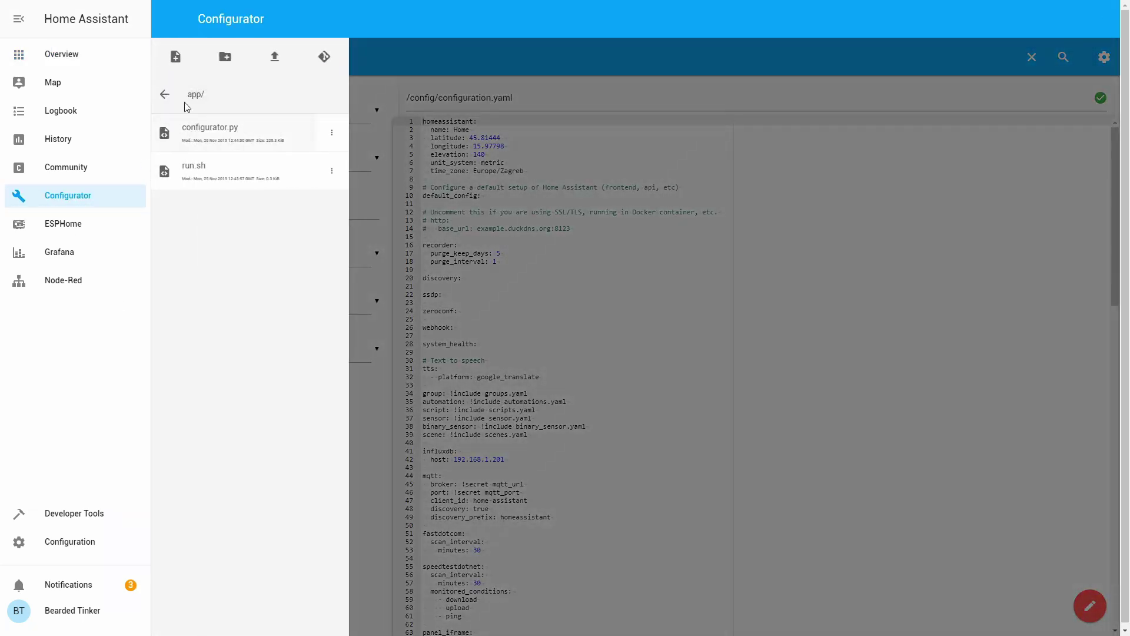
left_click(165, 94)
left_click(231, 248)
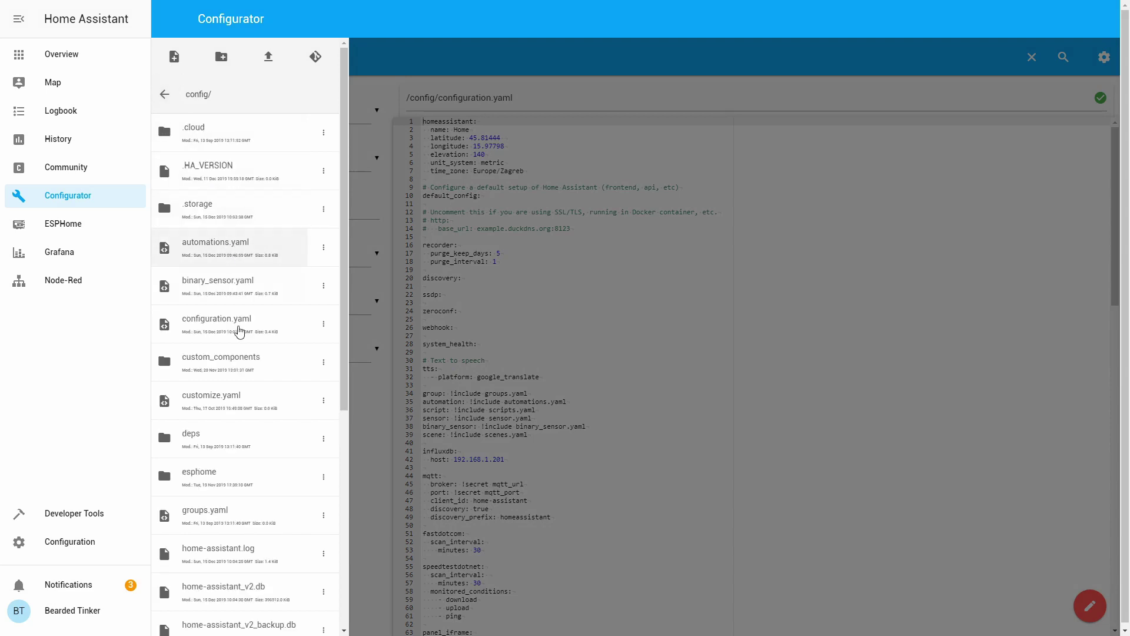
scroll(238, 331, "down", 6)
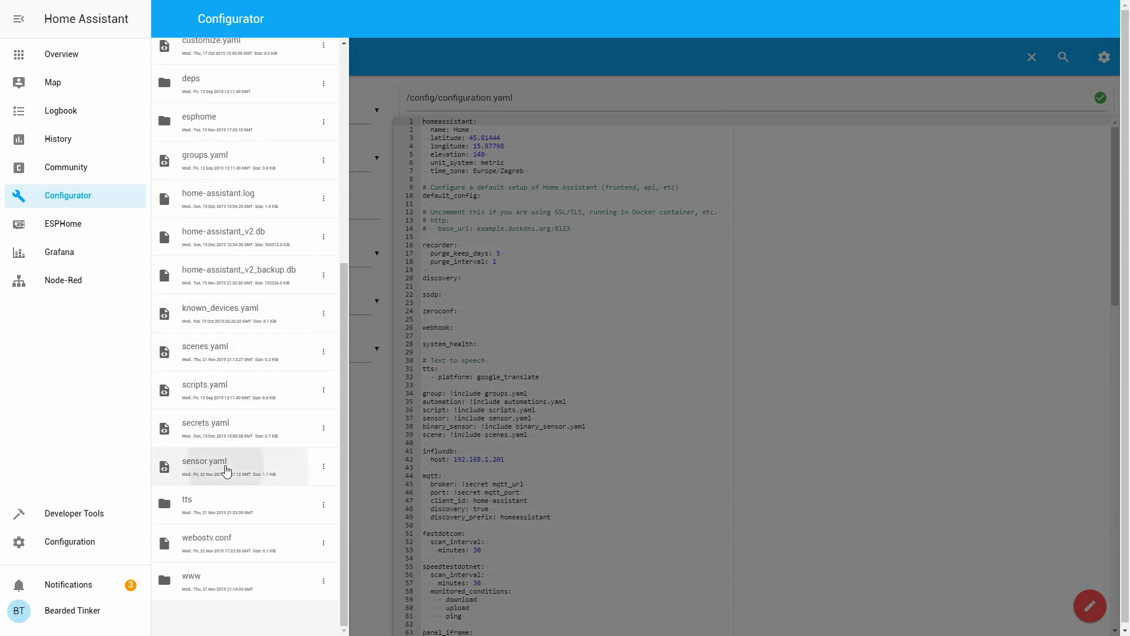
left_click(226, 470)
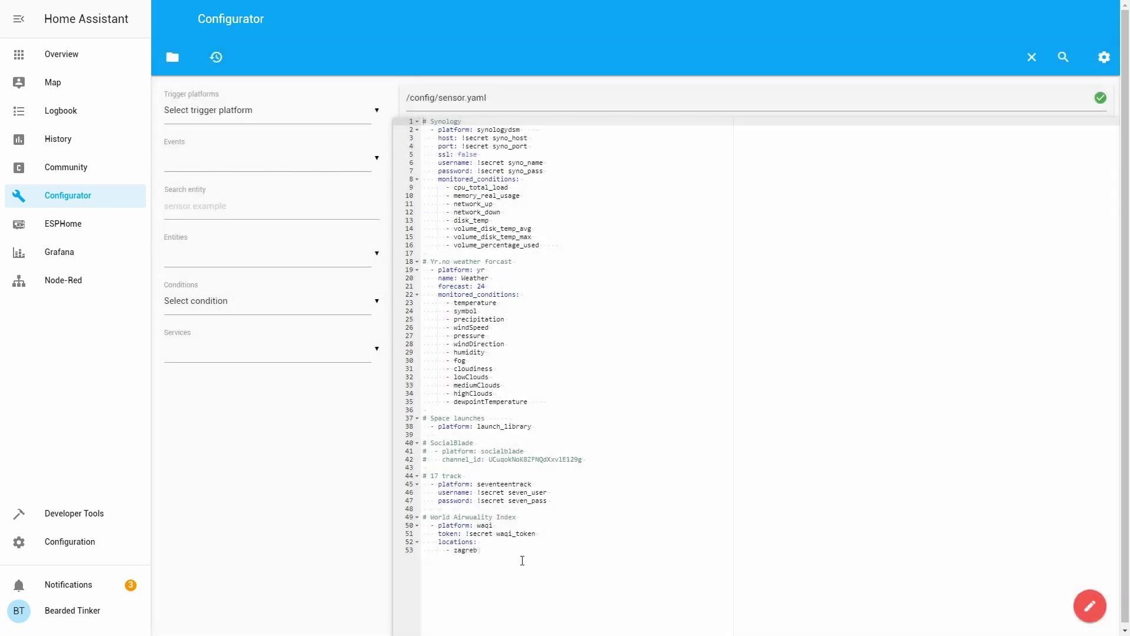
- Append a '# Dark Sky' block with '- platform: darksky' and 'api_key: !secret darksky_api' to sensor.yaml
left_click(509, 553)
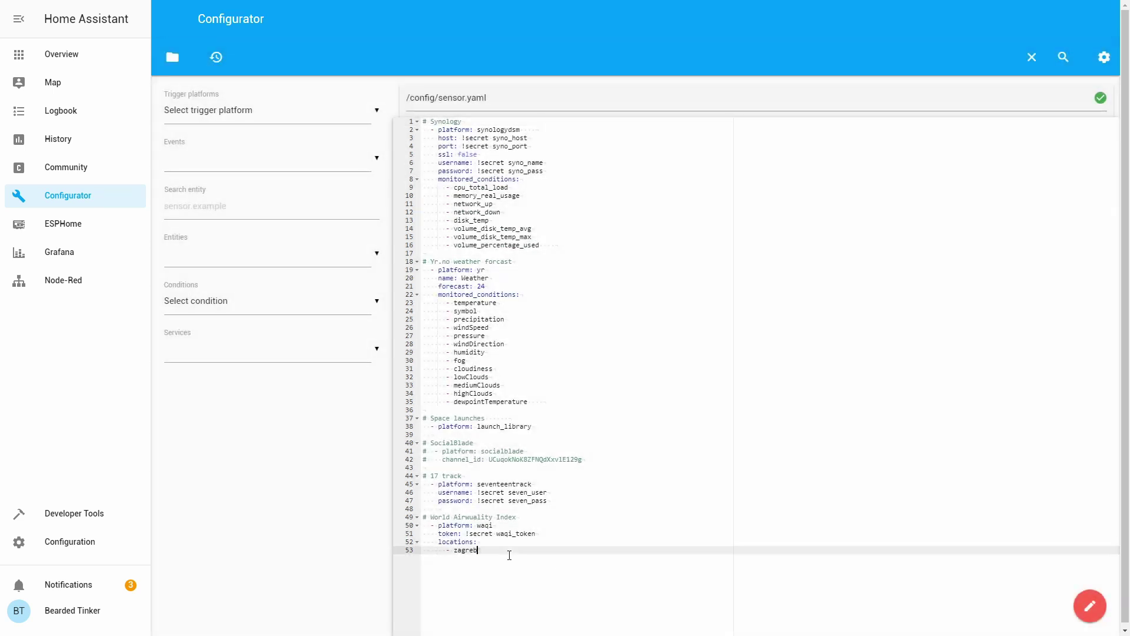
key("Return")
key("Return")
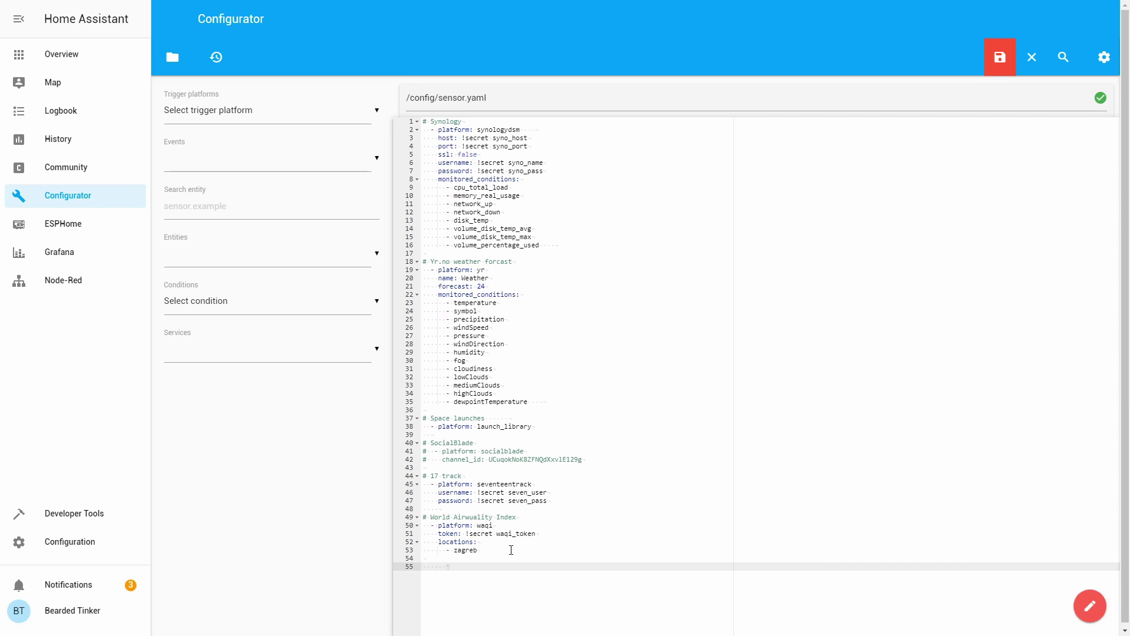
type("# Dark Sky")
key("Return")
type("- ")
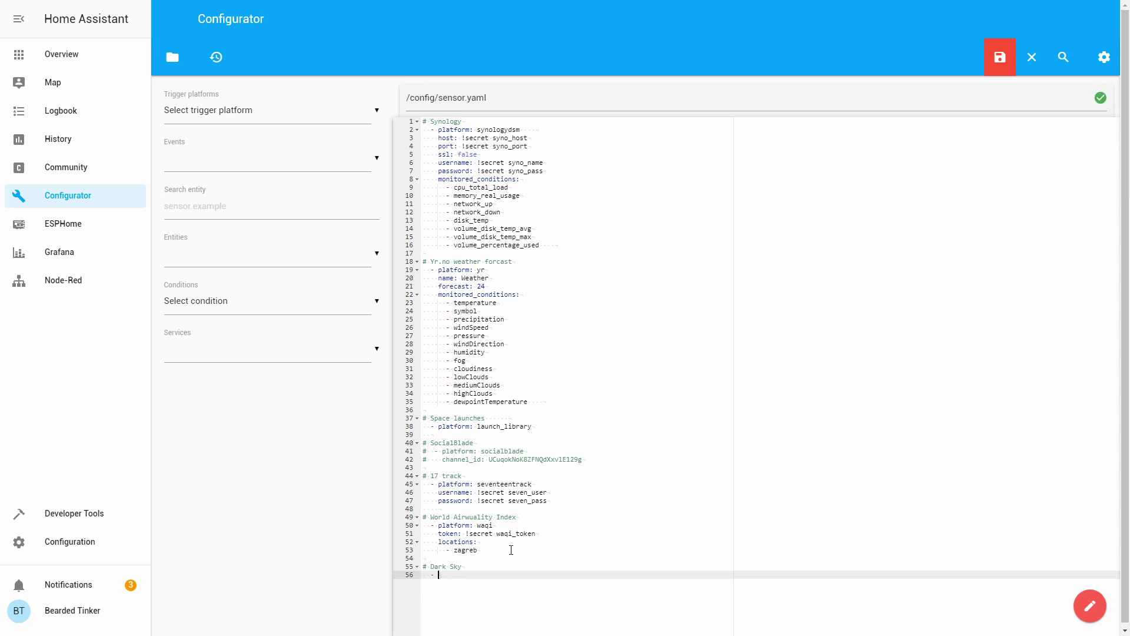
type("platform: darksky")
key("Return")
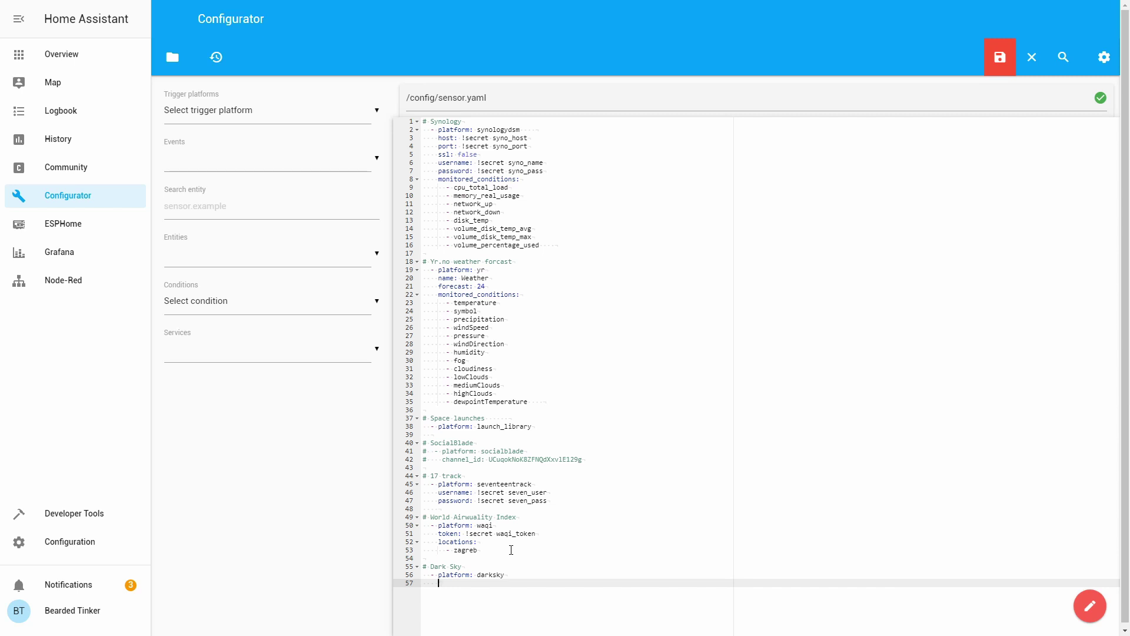
type("api_key: !secret")
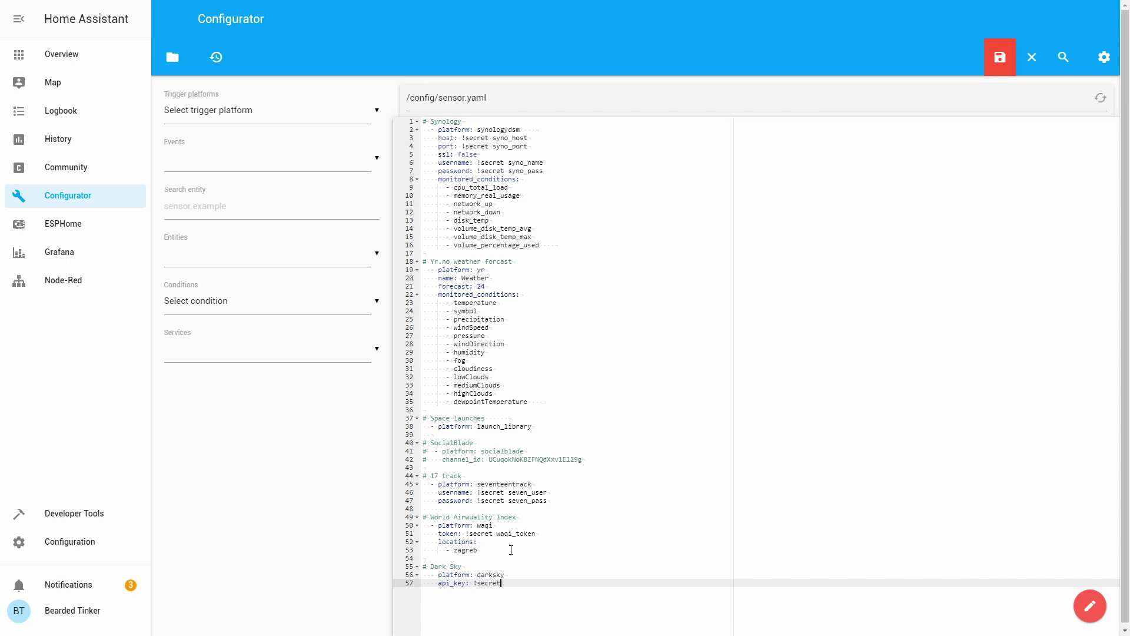
type(" darksky_api")
- Add a 'forecast:' key with an indented list dash beneath it
key("Return")
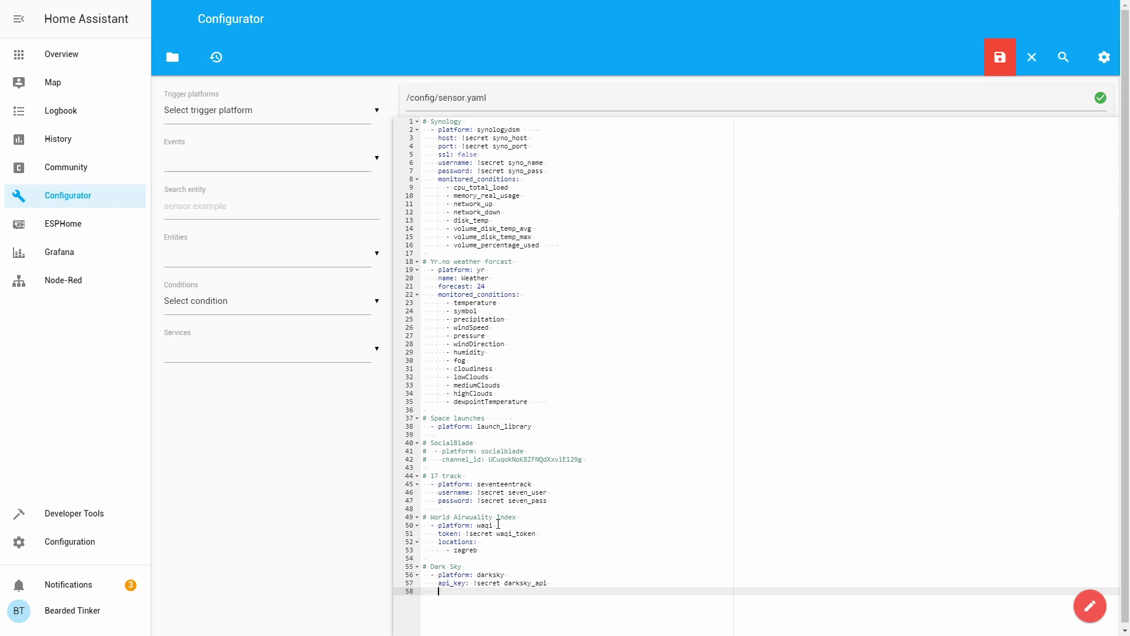
type("forecast:")
key("Return")
key("Tab")
type("-")
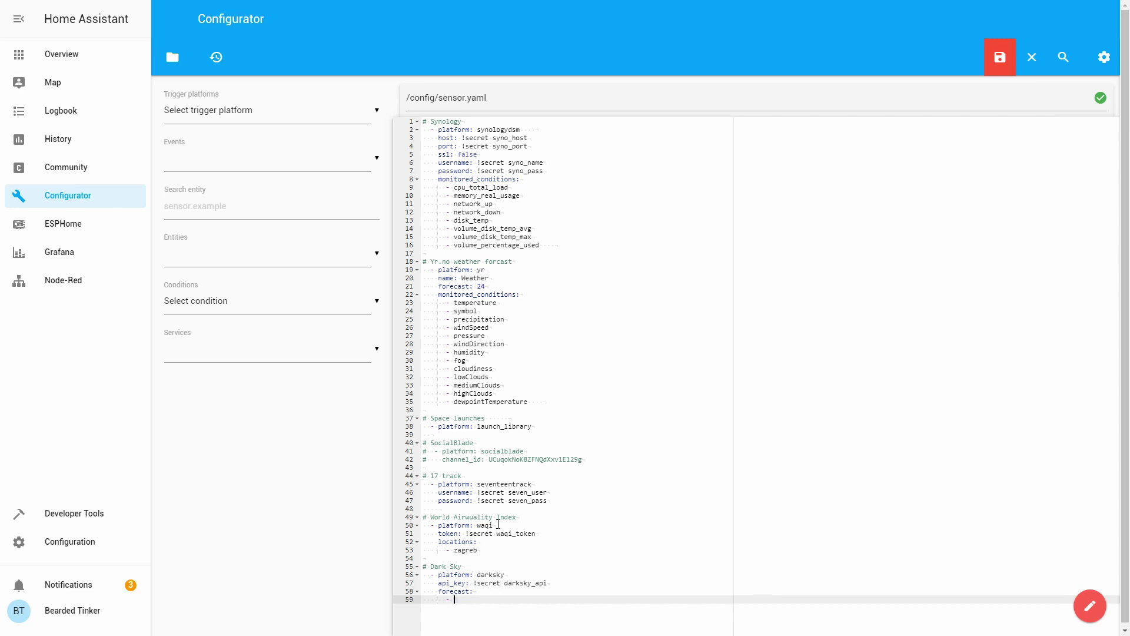
- Fill the forecast list with days 0, 1 and 2, then outdent the next line
type("0")
key("Return")
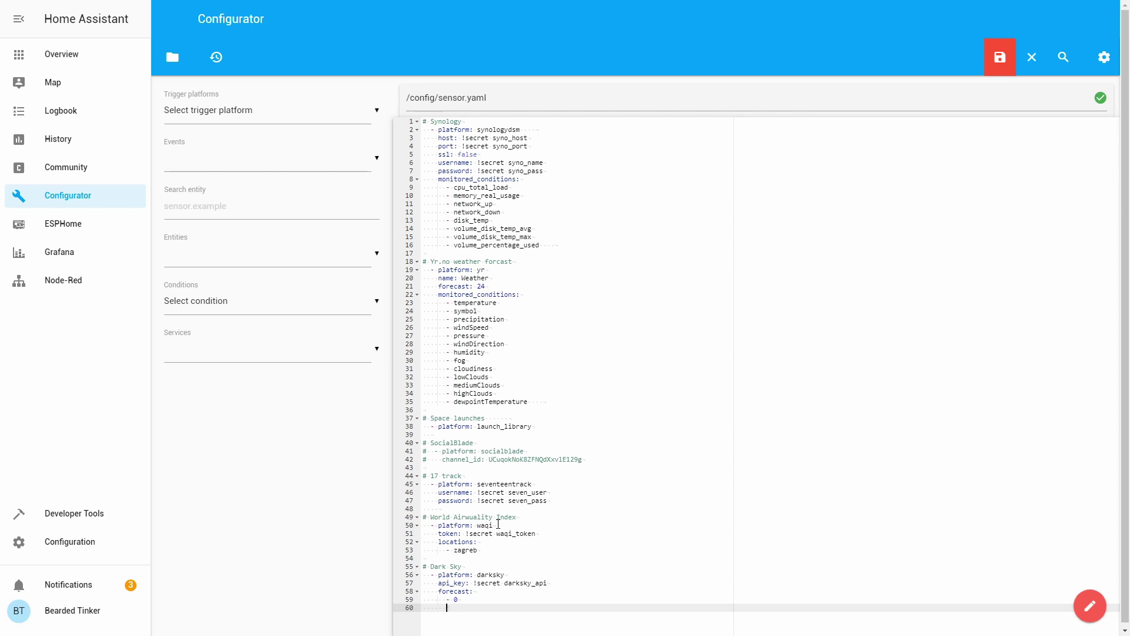
type("- 1")
key("Return")
type("- 2")
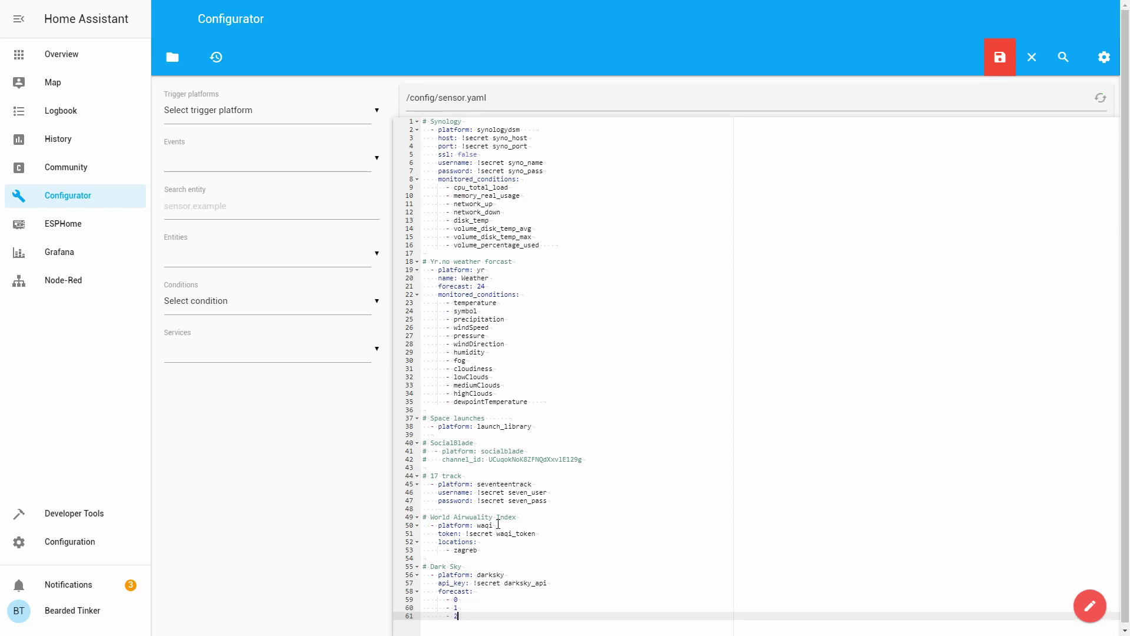
key("Return")
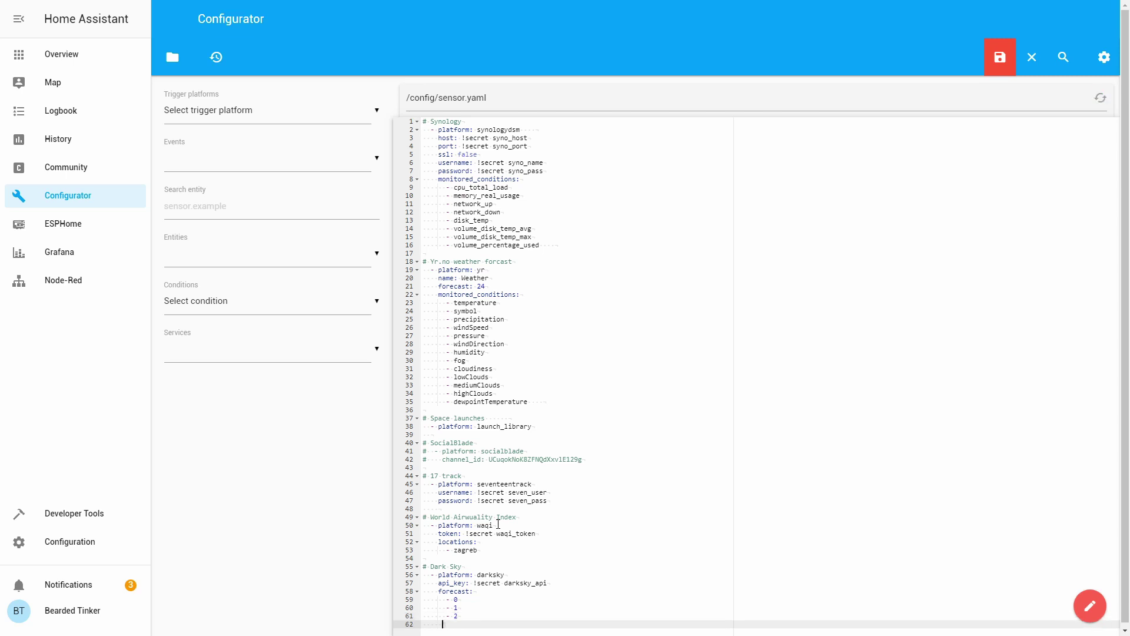
key("BackSpace")
key("BackSpace")
key("BackSpace")
key("BackSpace")
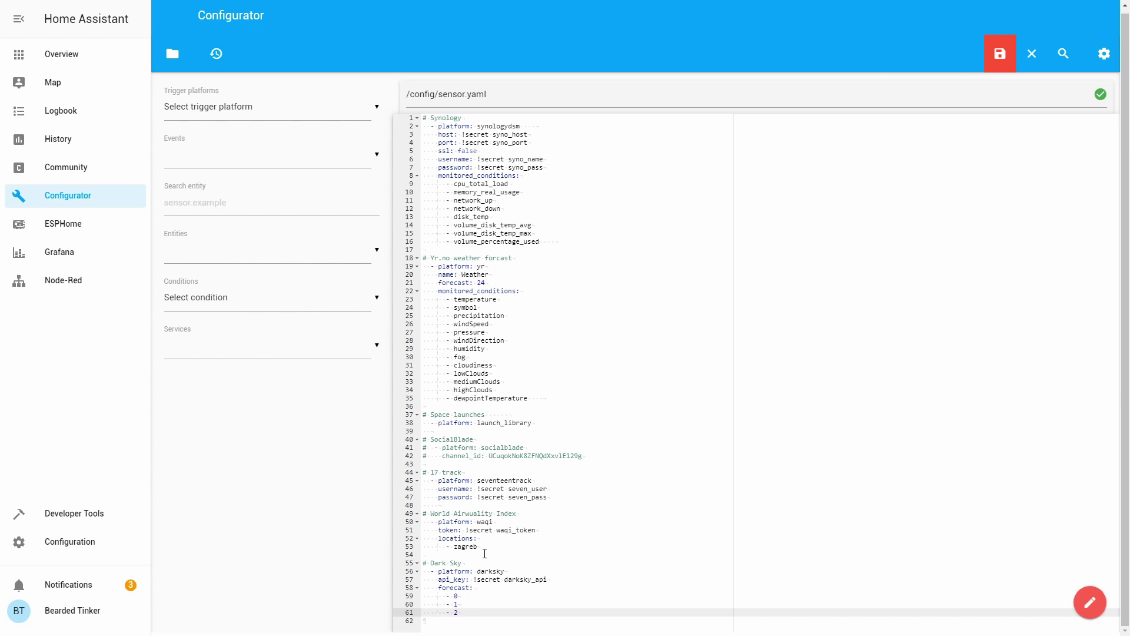
- Add 'hourly_forecast:' with list items '- 0' and '- 1' below the forecast list
key("Return")
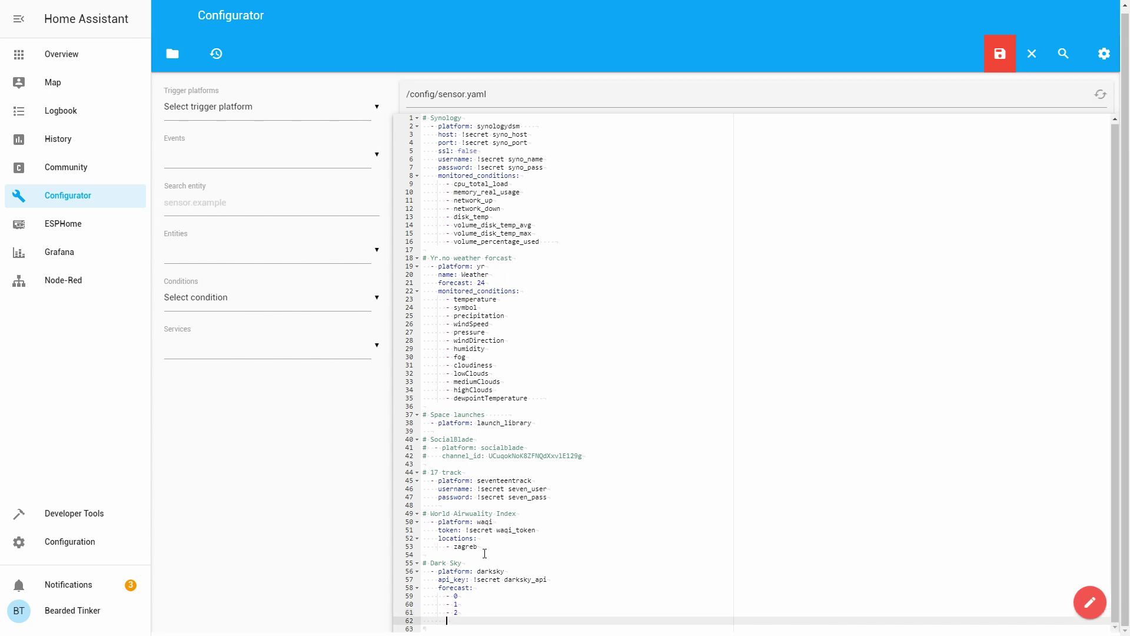
type("hourly_forecasta")
key("BackSpace")
type(":")
key("Return")
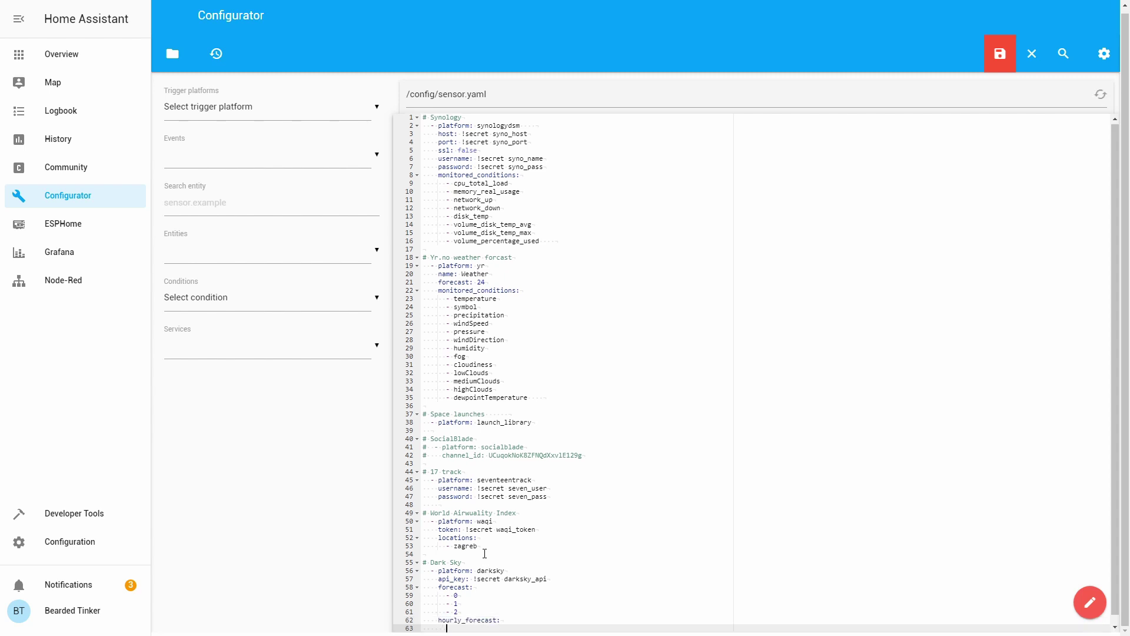
type("- 0")
key("Return")
type("- 1")
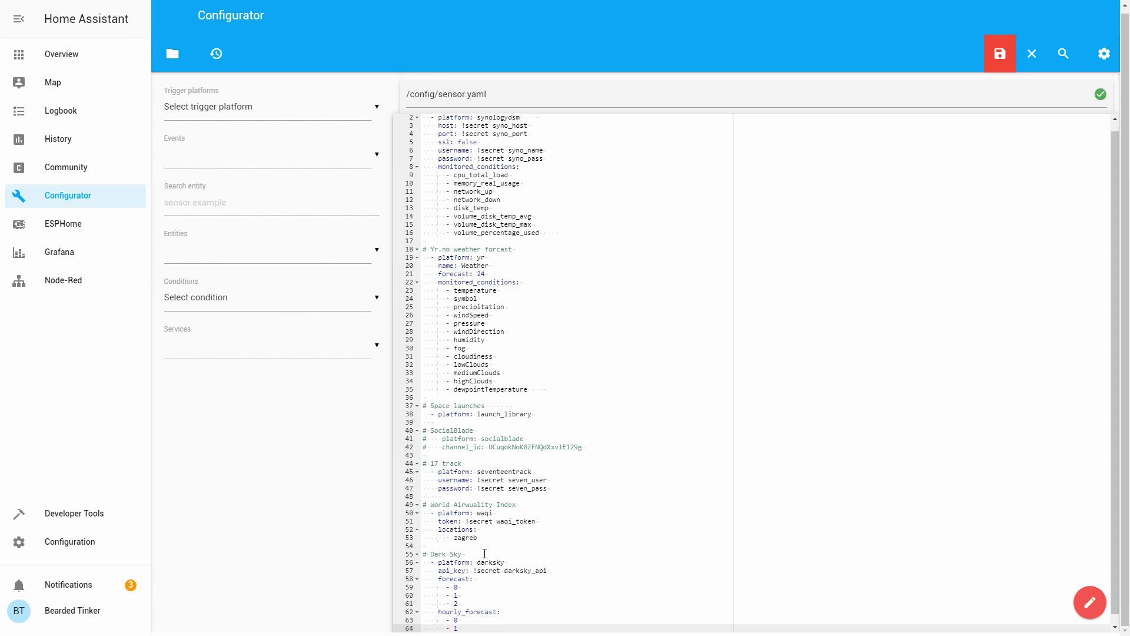
key("Return")
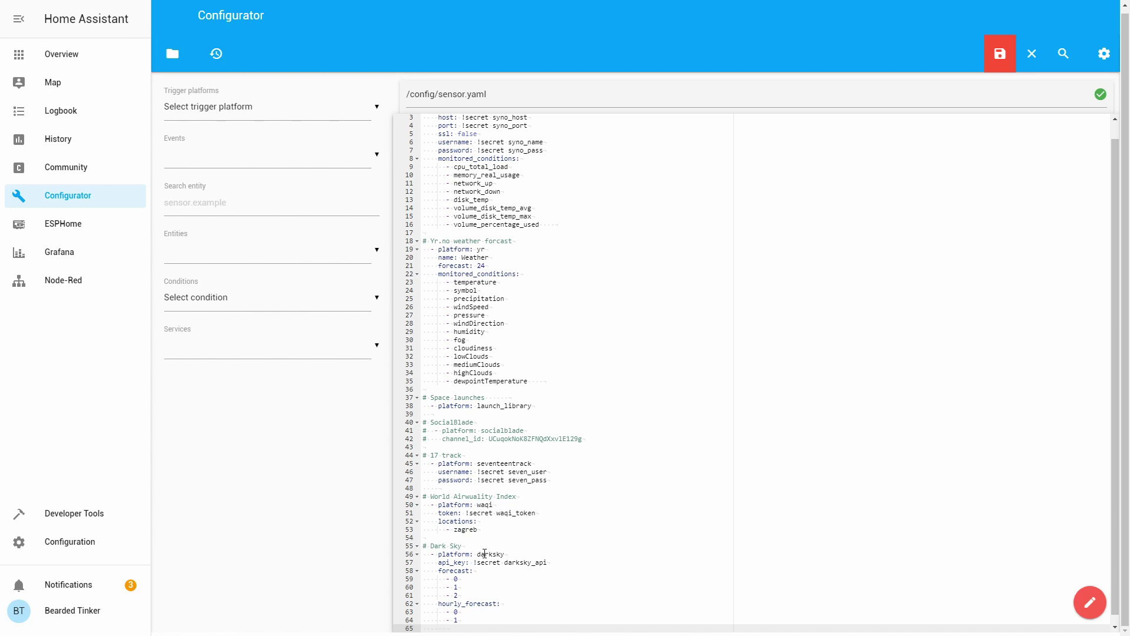
scroll(484, 553, "down", 1)
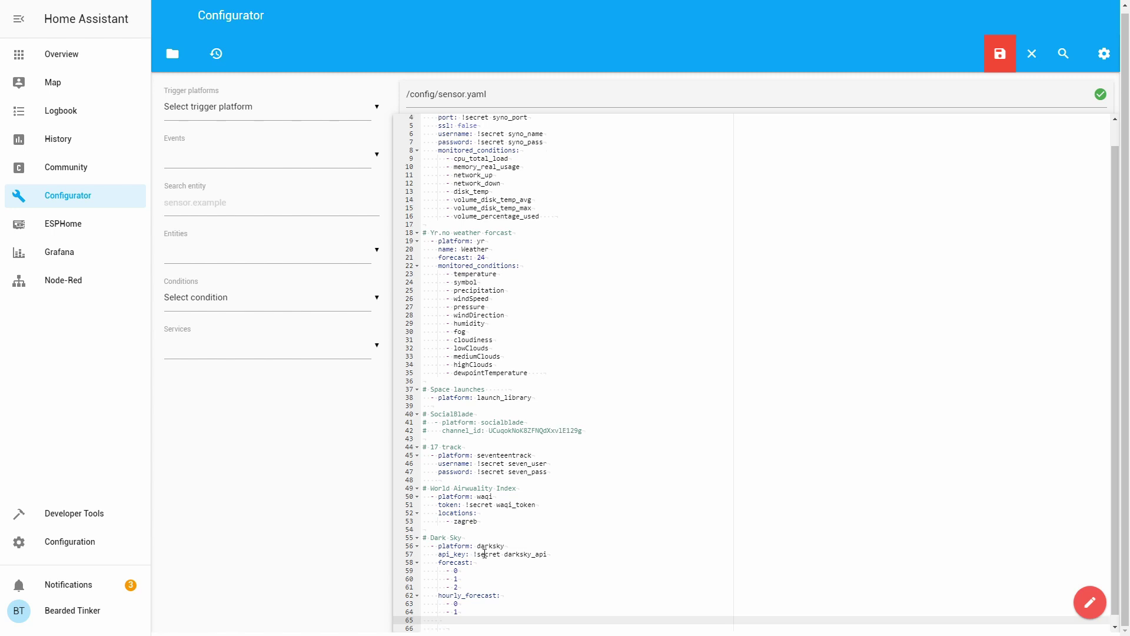
- Add 'monitored_conditions:' listing '- summary', '- icon' and '- temperature'
type("monitored_conditions:")
key("Return")
type("- ")
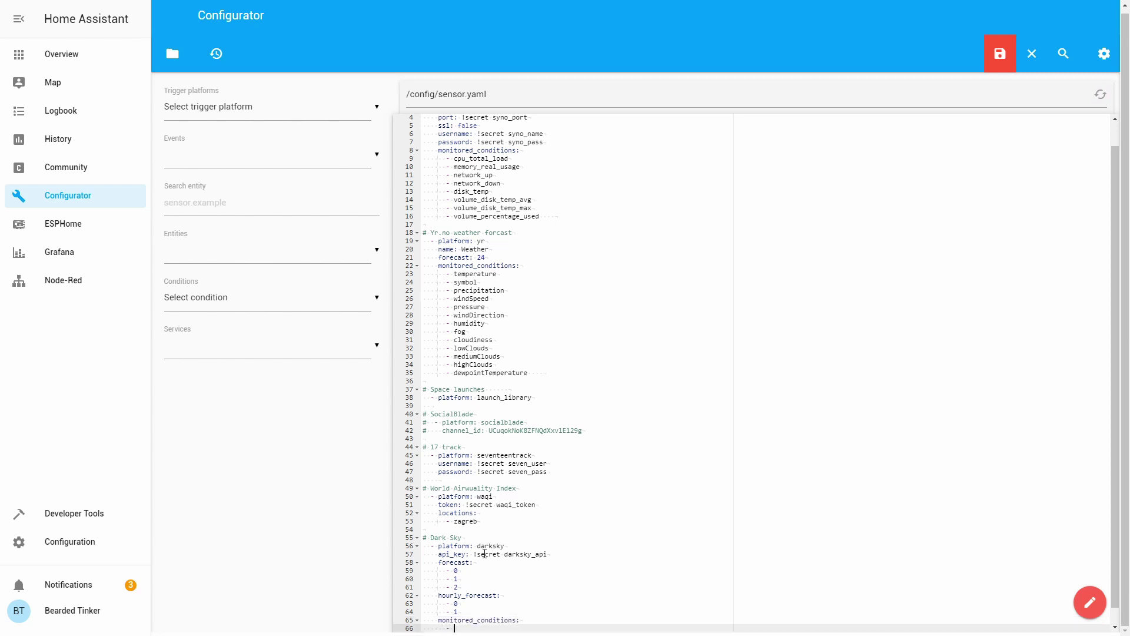
type("summary")
key("Return")
type("- icon")
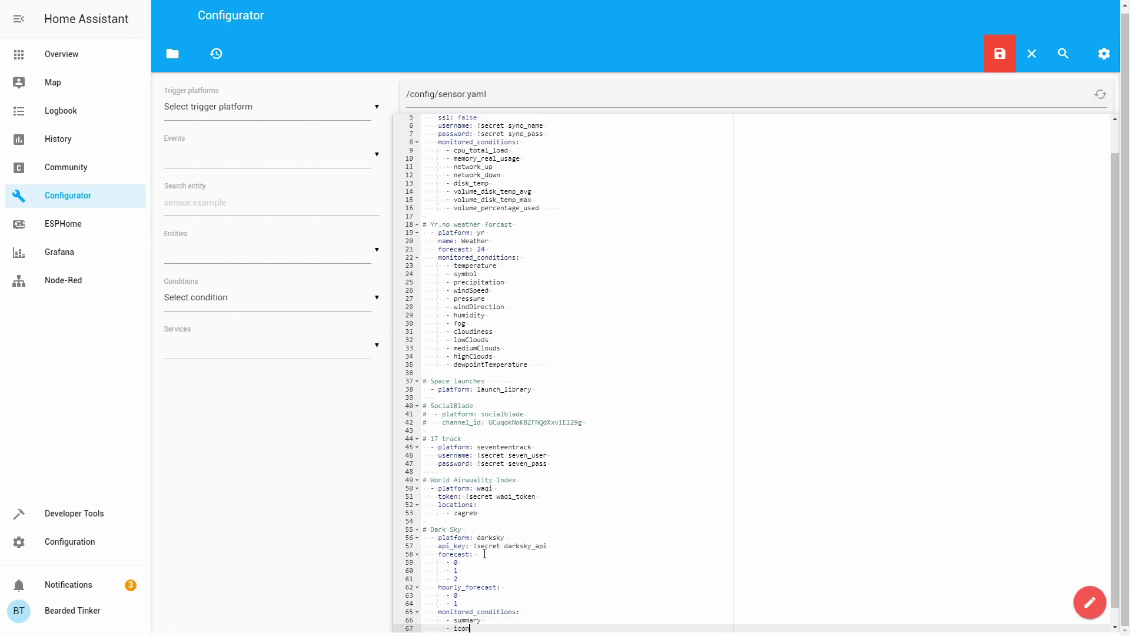
key("Return")
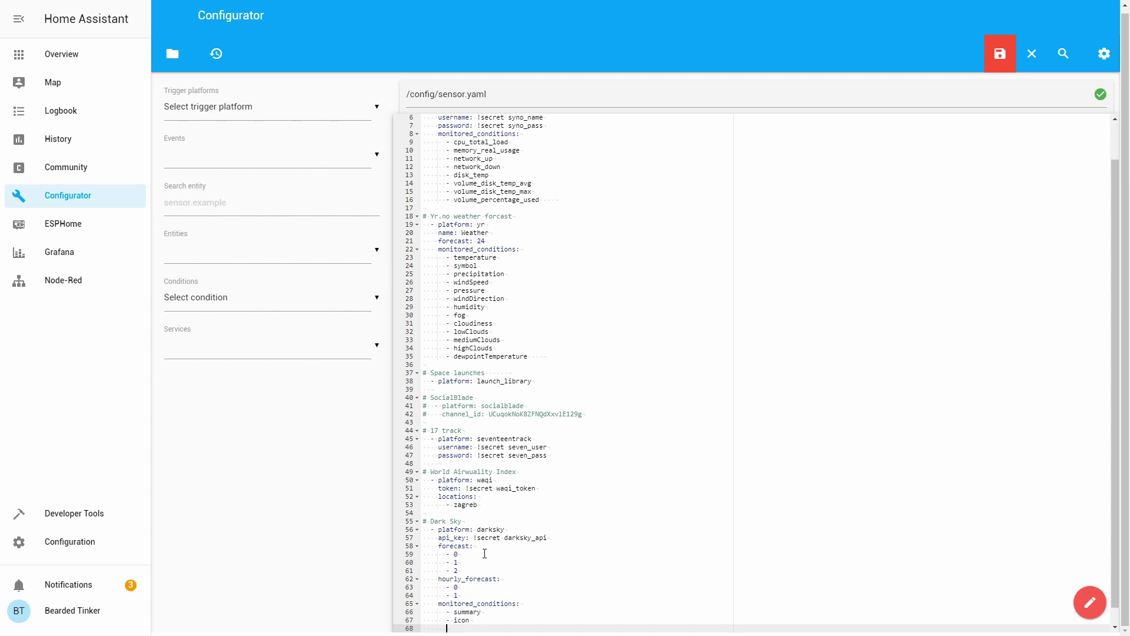
type("- temperature")
key("Return")
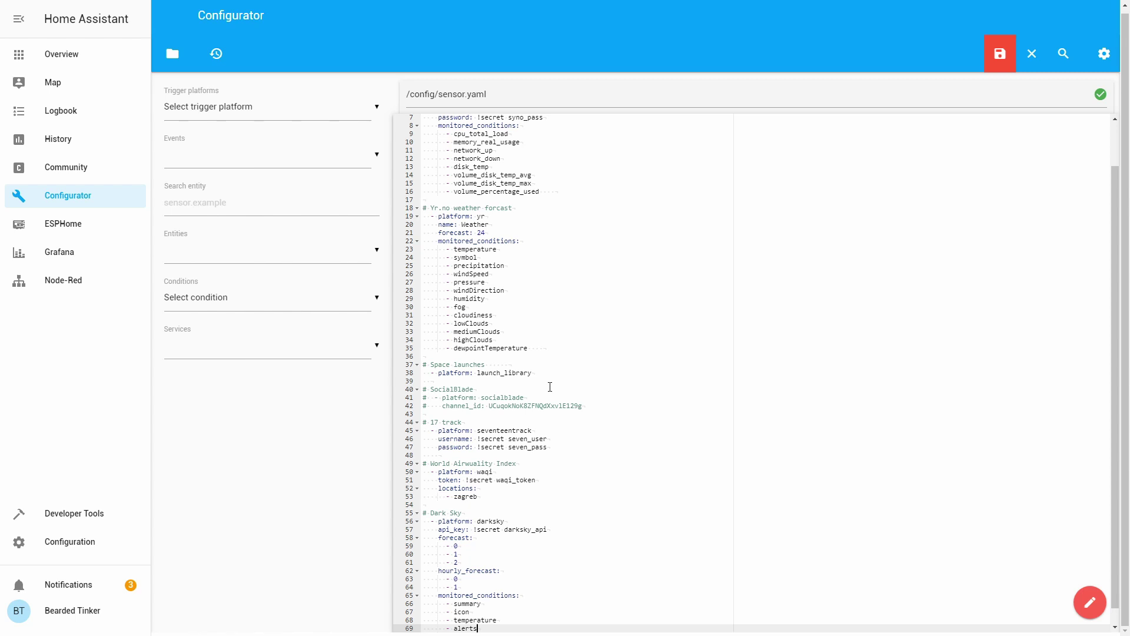
- Add scan_interval: 00:05:00 under the darksky entry in sensor.yaml and save the file
scroll(550, 386, "down", 1)
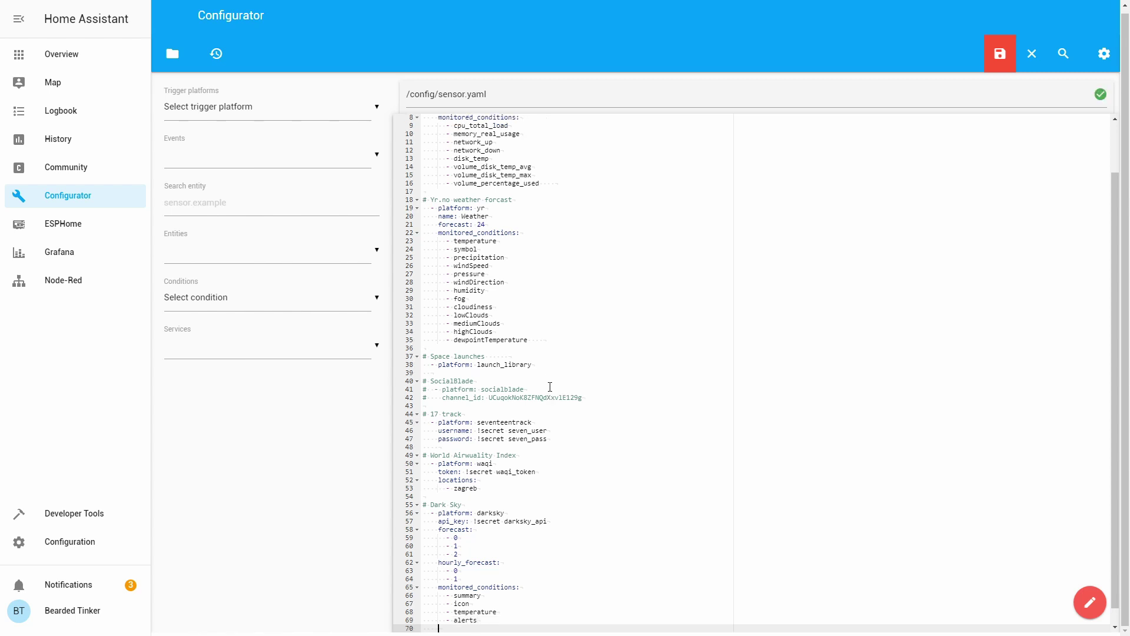
type("scan_interval:")
key("ctrl+s")
type("00:05:00")
key("ctrl+s")
key("BackSpace")
type(":0")
key("ctrl+s")
left_click(999, 54)
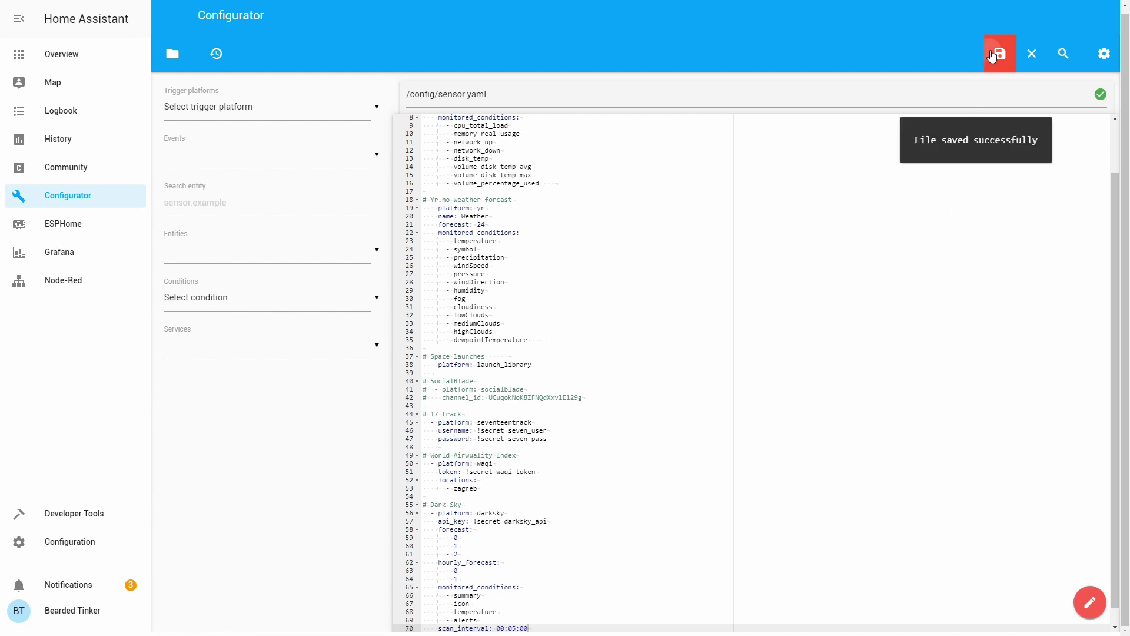
left_click(90, 545)
- Run Check Config on the Server Controls page, then restart Home Assistant
left_click(612, 438)
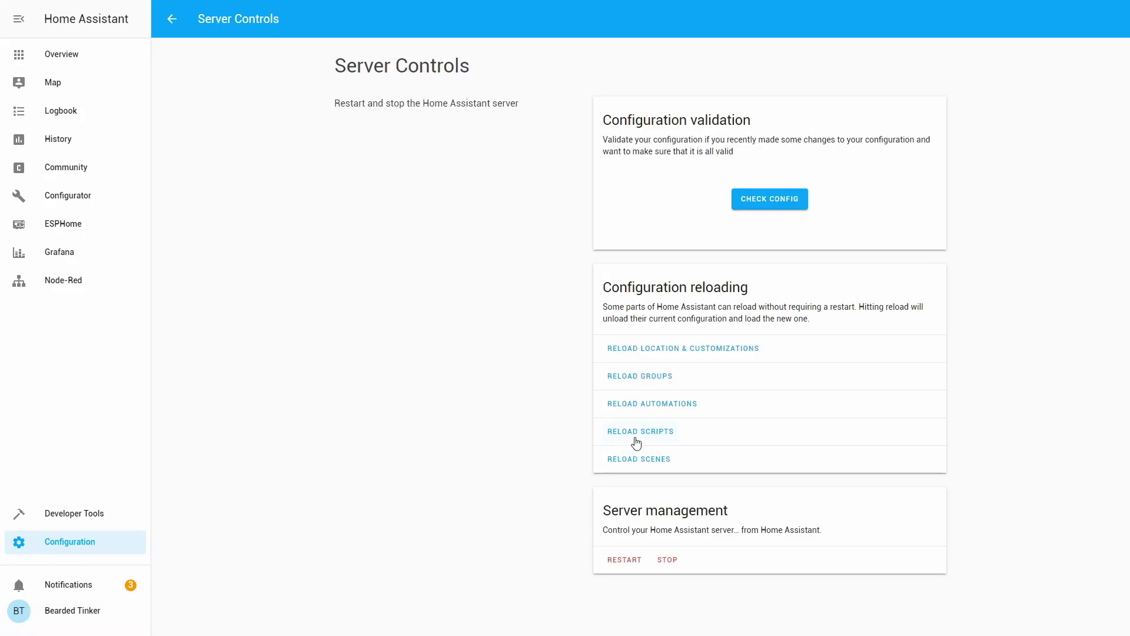
left_click(757, 206)
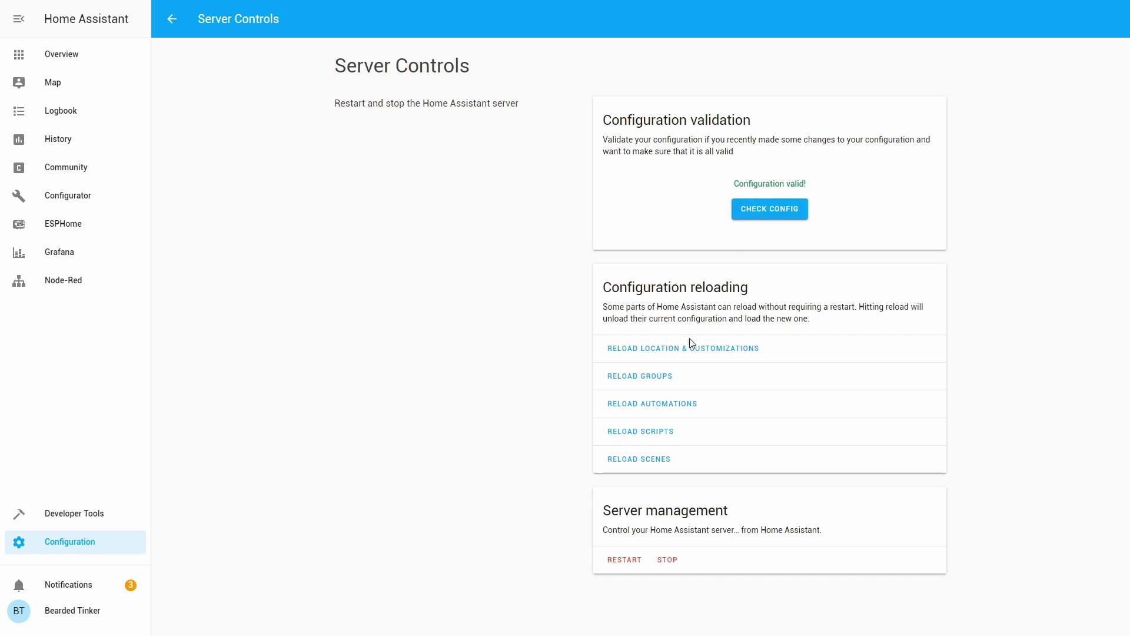
left_click(634, 563)
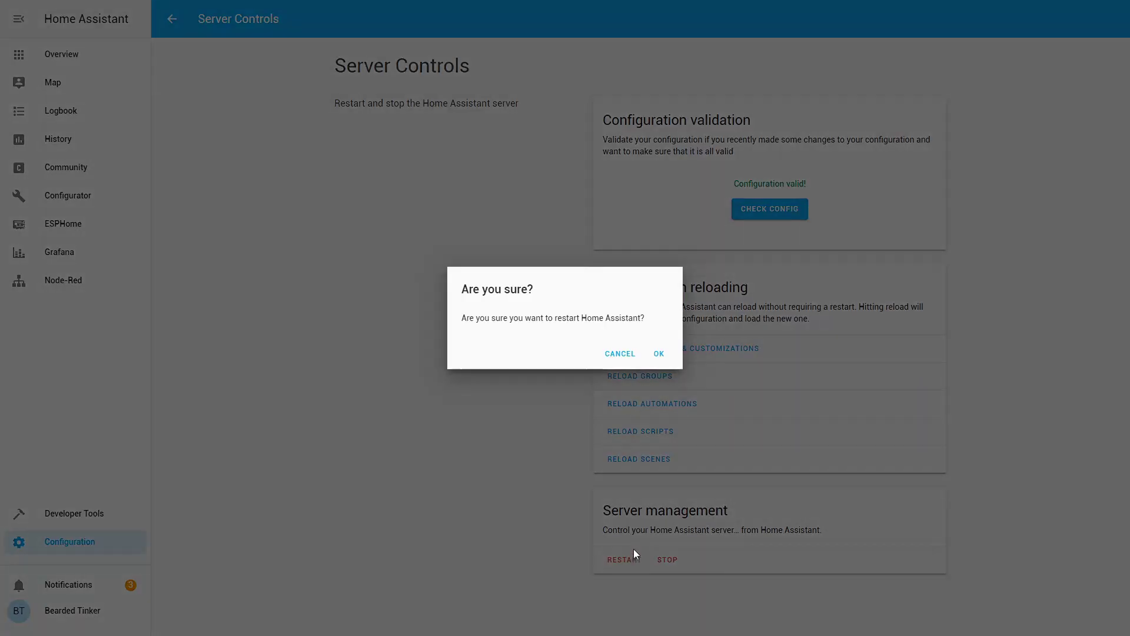
left_click(657, 355)
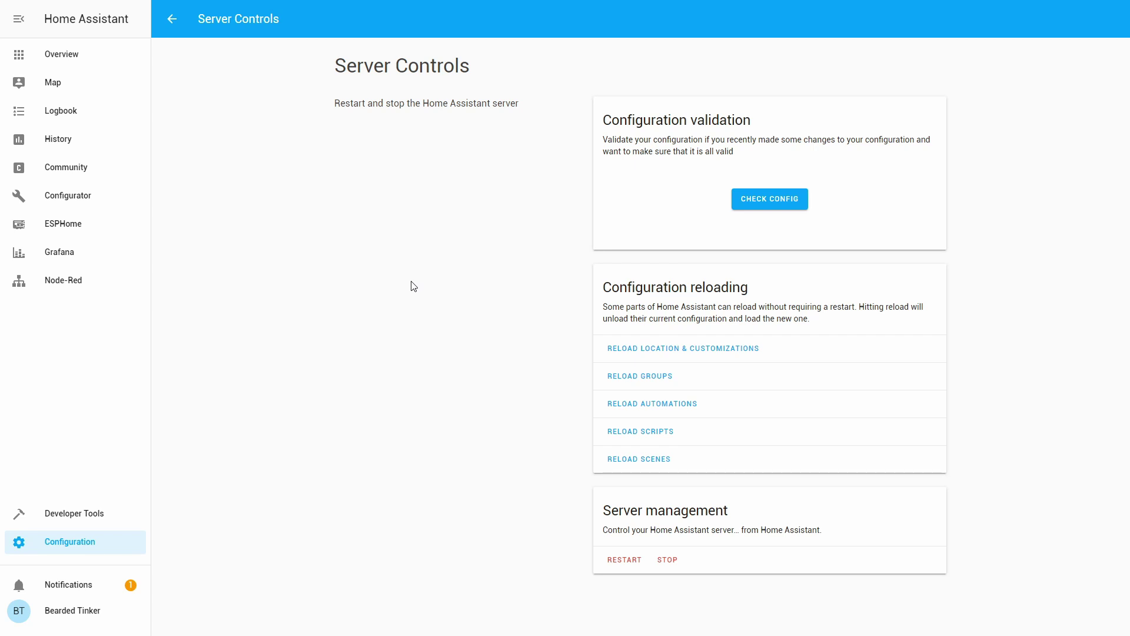
- In the Overview's Weather view, enter Configure UI and add a new Entities card
left_click(76, 55)
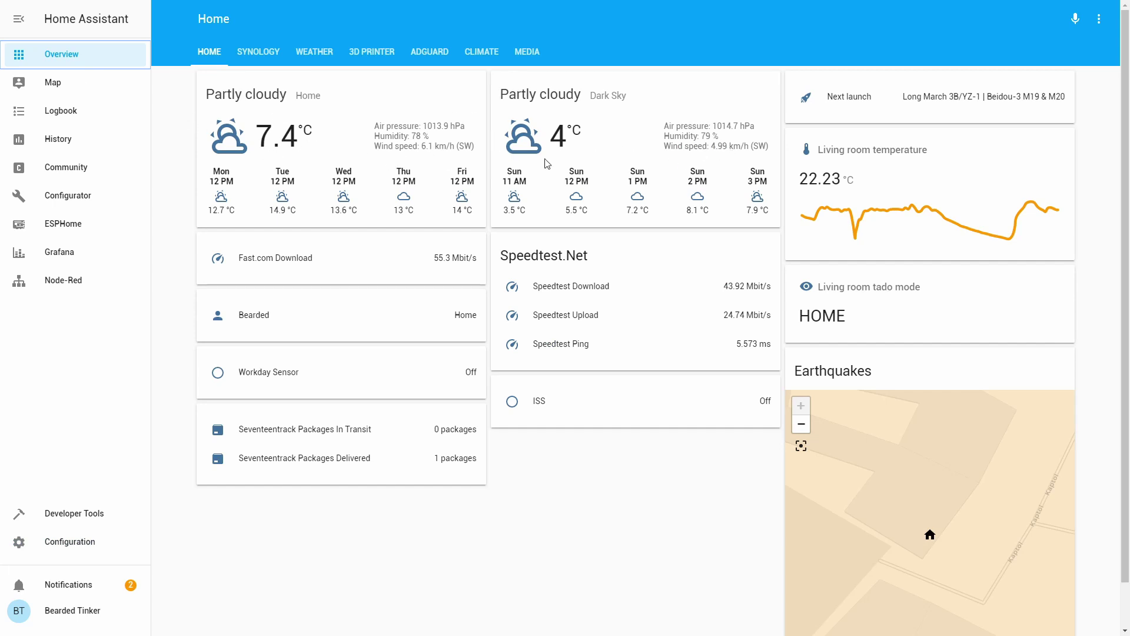
left_click(322, 51)
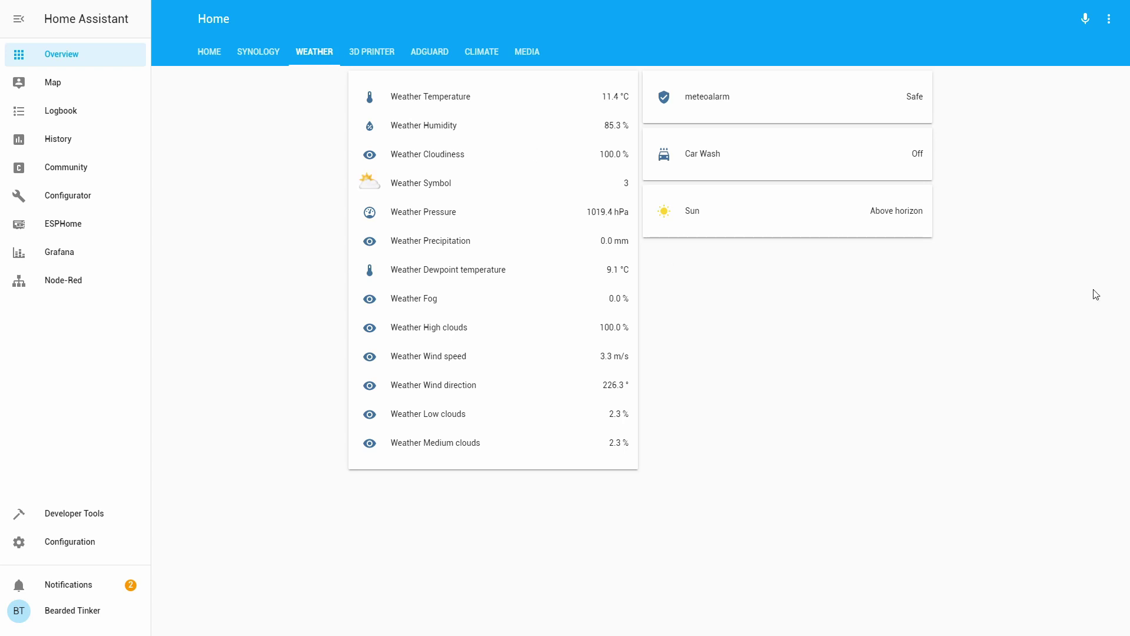
left_click(1101, 23)
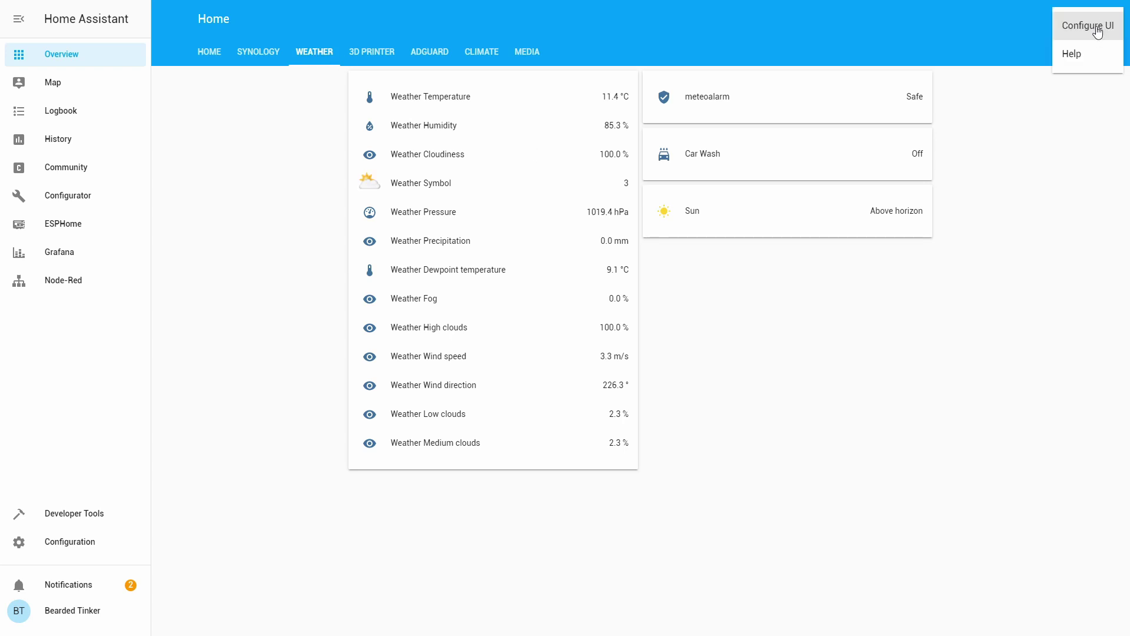
left_click(1098, 26)
left_click(1104, 521)
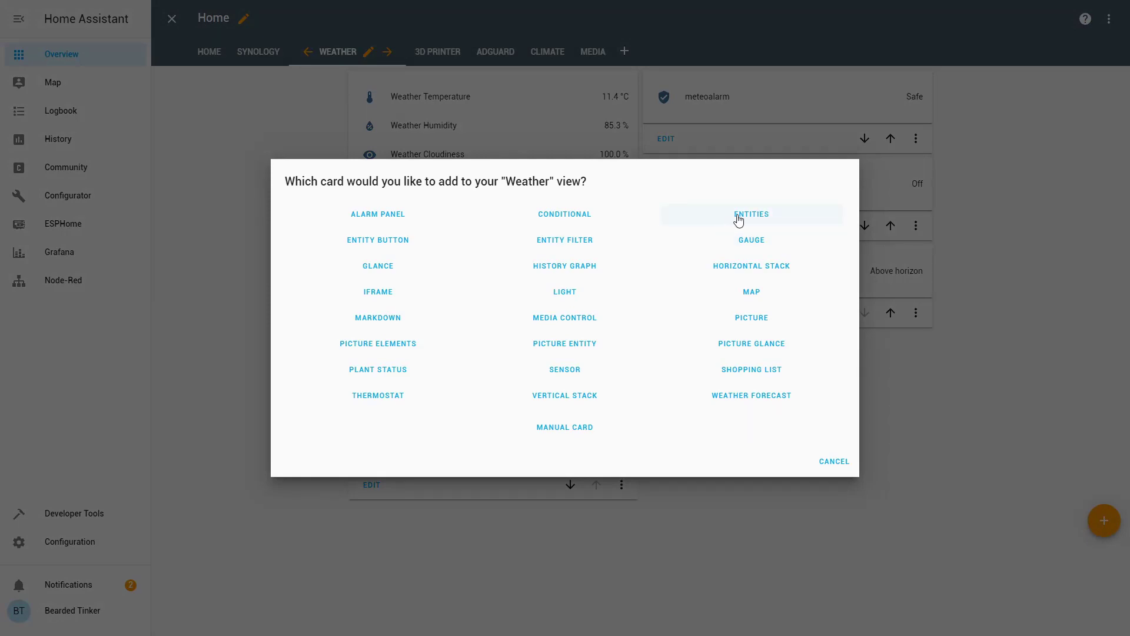
left_click(738, 219)
- Add Dark Sky Alerts, Dark Sky Icon and Dark Sky Icon 0d to the card
left_click(369, 379)
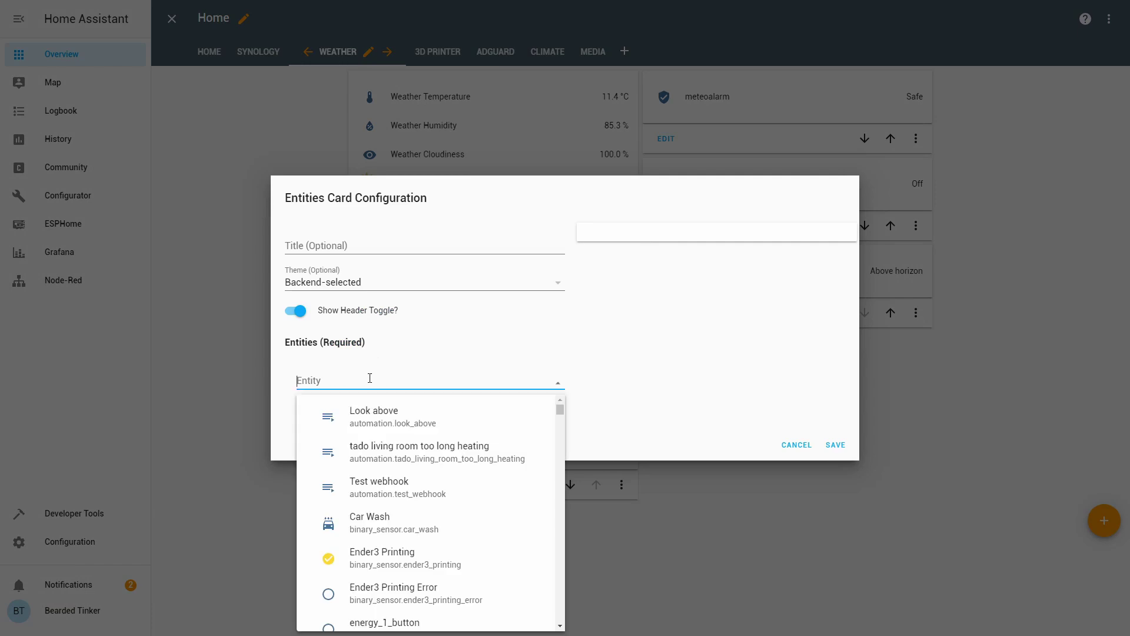
type("daer")
key("BackSpace")
key("BackSpace")
type("rk")
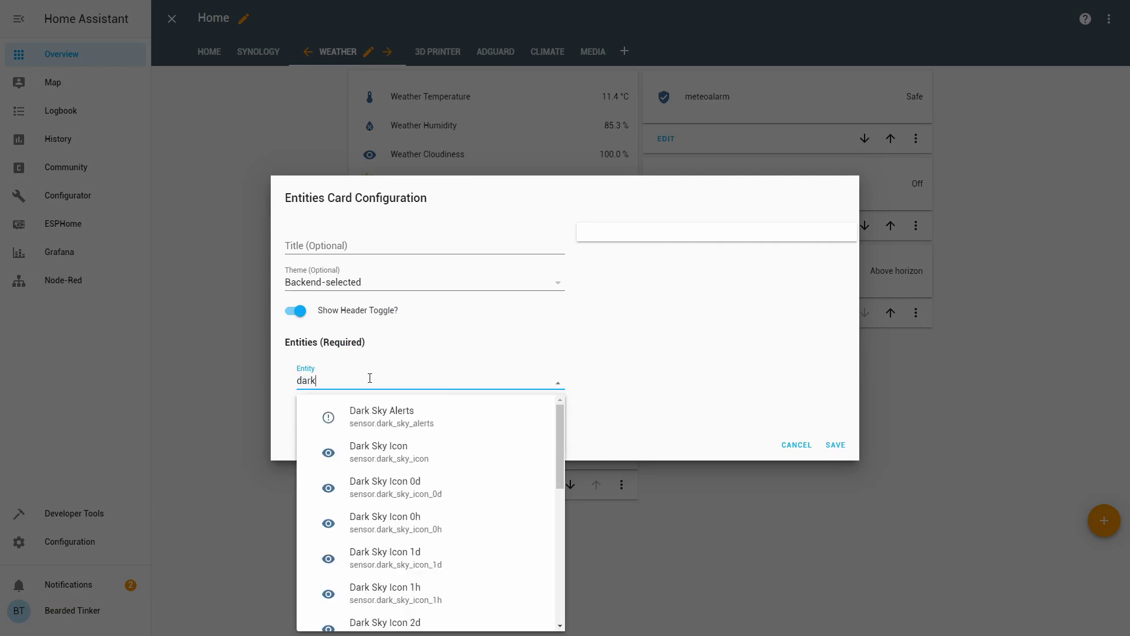
left_click(415, 419)
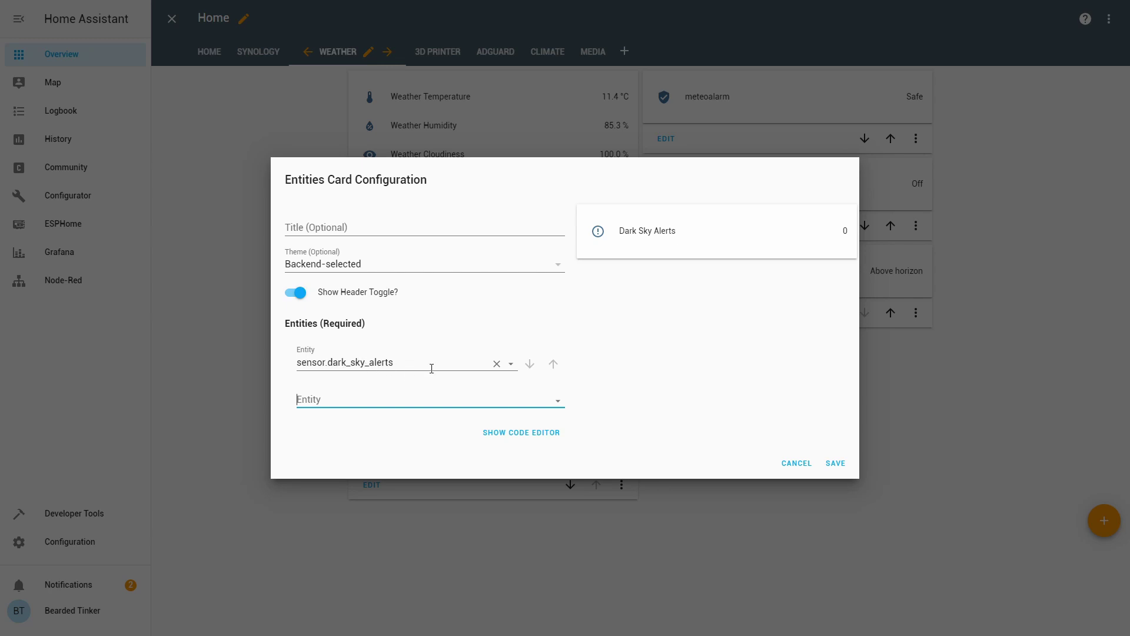
left_click(501, 396)
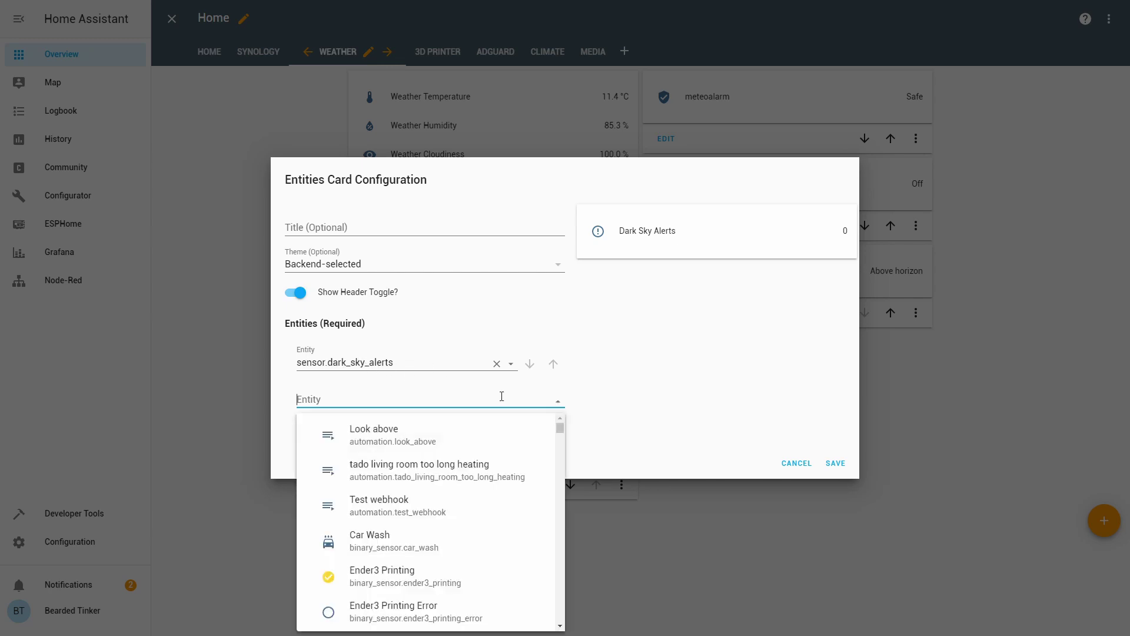
type("dark")
left_click(436, 465)
left_click(400, 418)
left_click(400, 518)
- Add Dark Sky Icon 0h, Summary, Summary 1d, Temperature and Summary 1h entities
left_click(386, 433)
type("dark")
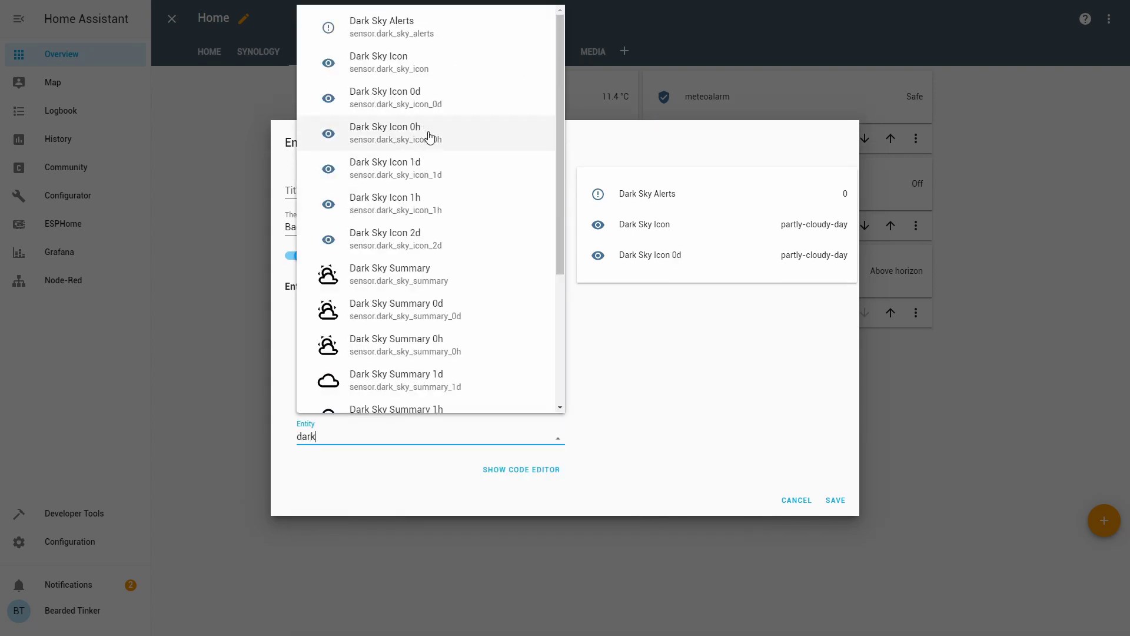
left_click(430, 137)
left_click(406, 454)
type("dark")
left_click(400, 291)
left_click(380, 470)
type("dark")
left_click(400, 412)
type("sensor.dark_sky_temperature")
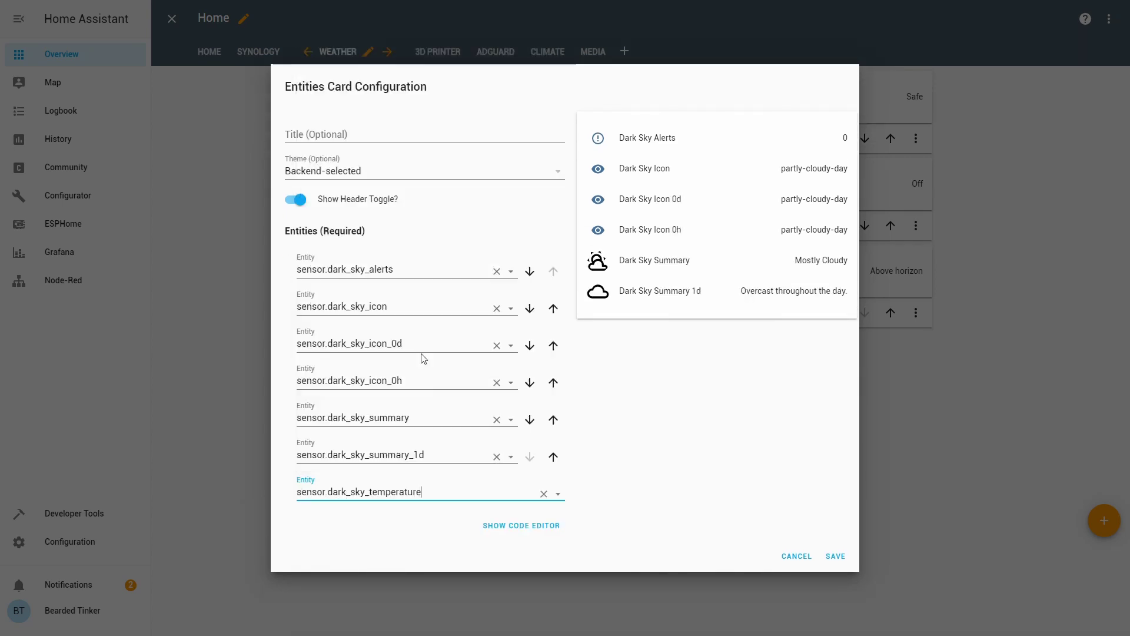
key("Return")
left_click(525, 479)
- Switch rows to Dark Sky Temperature 0h and 1h, add Summary 2d, and save the card
left_click(459, 478)
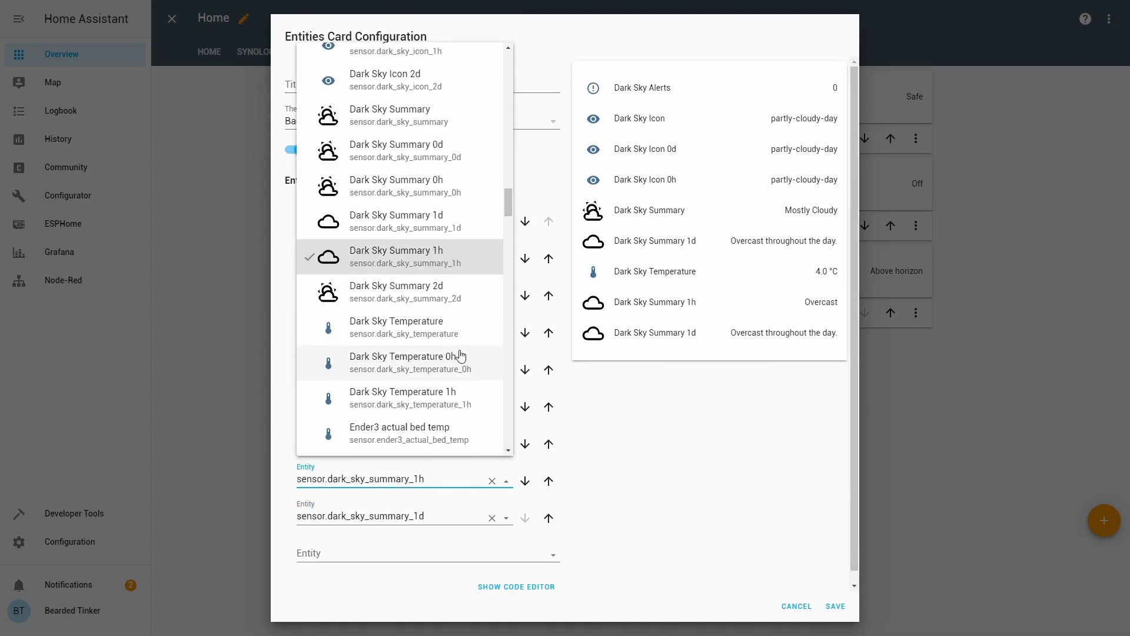
left_click(461, 354)
left_click(447, 515)
scroll(453, 433, "down", 4)
left_click(454, 435)
left_click(435, 553)
type("dark")
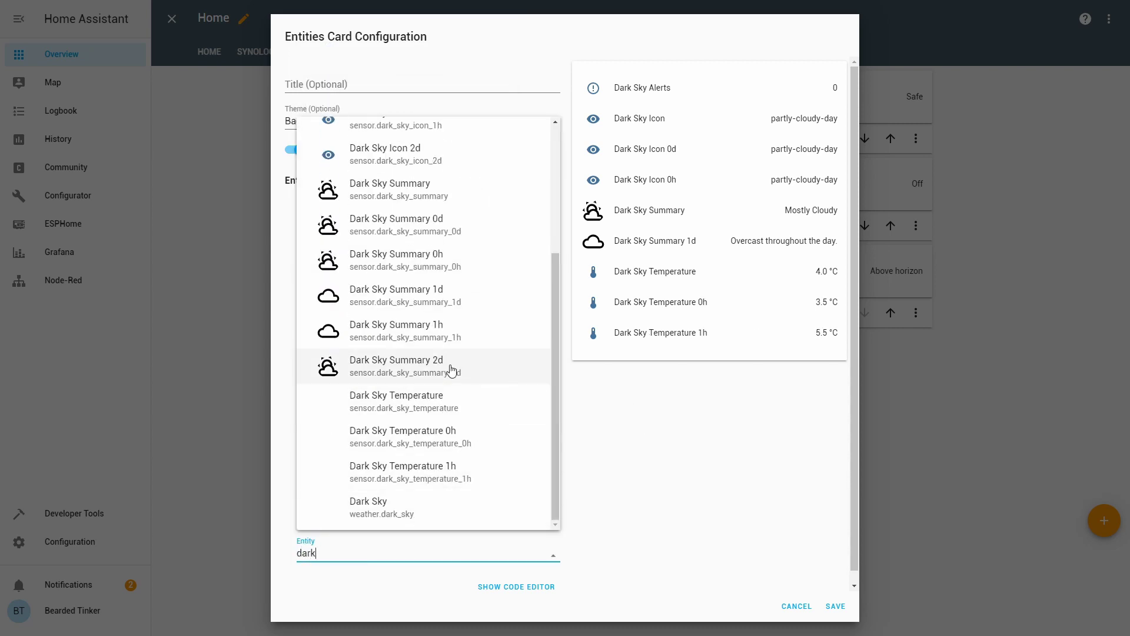
left_click(451, 369)
left_click(835, 606)
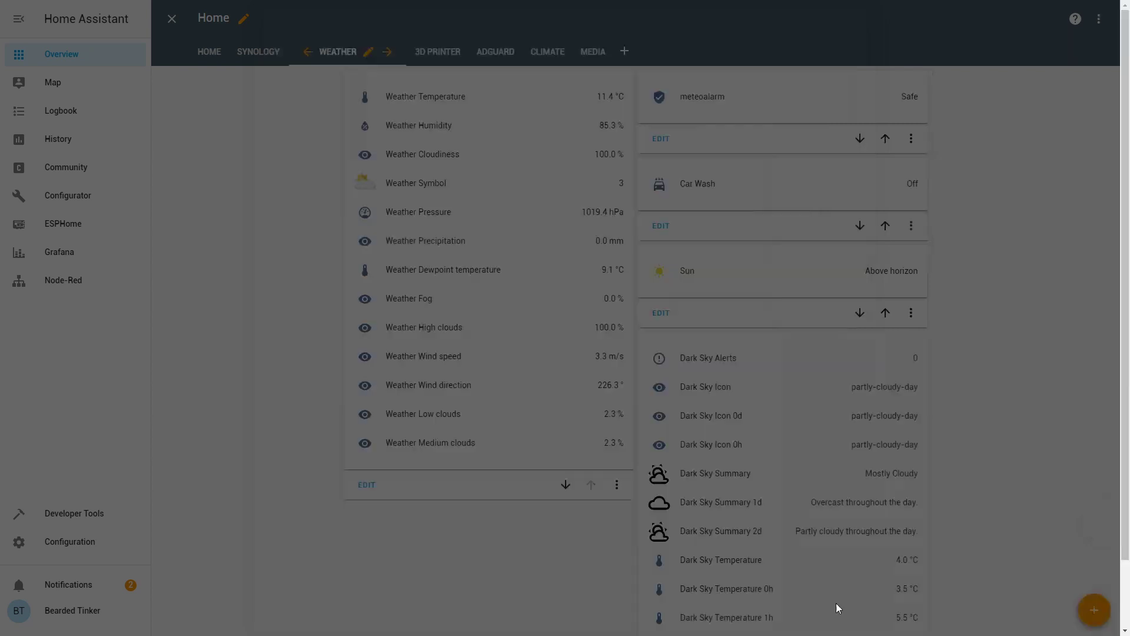
- Exit dashboard edit mode and check the Dark Sky Alerts history, then close it
scroll(825, 361, "down", 1)
scroll(235, 117, "up", 1)
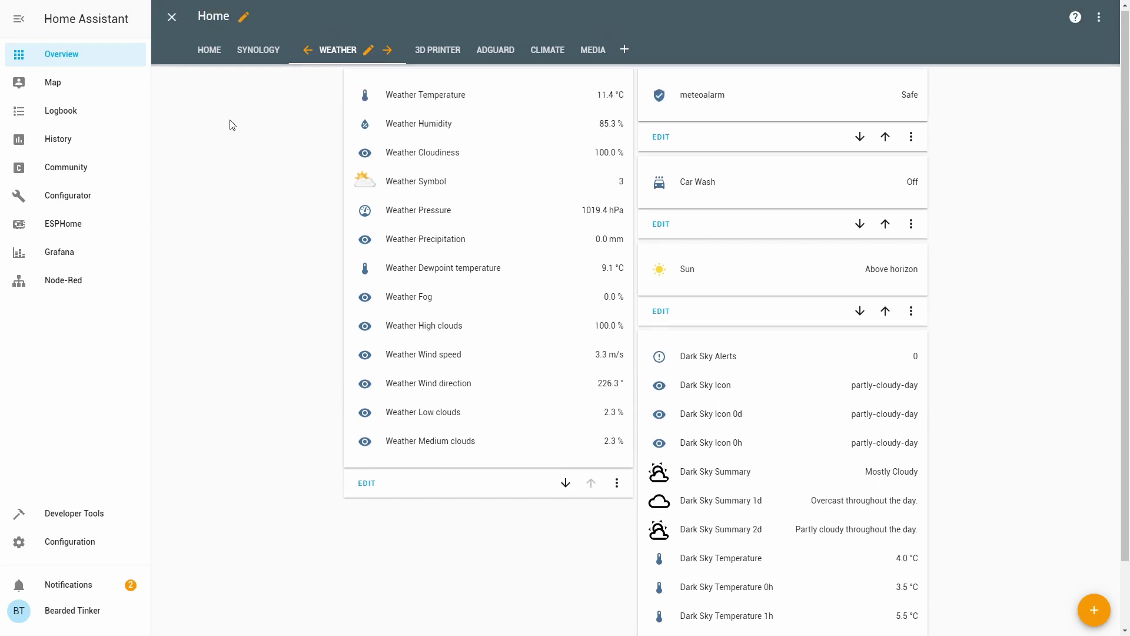
left_click(171, 18)
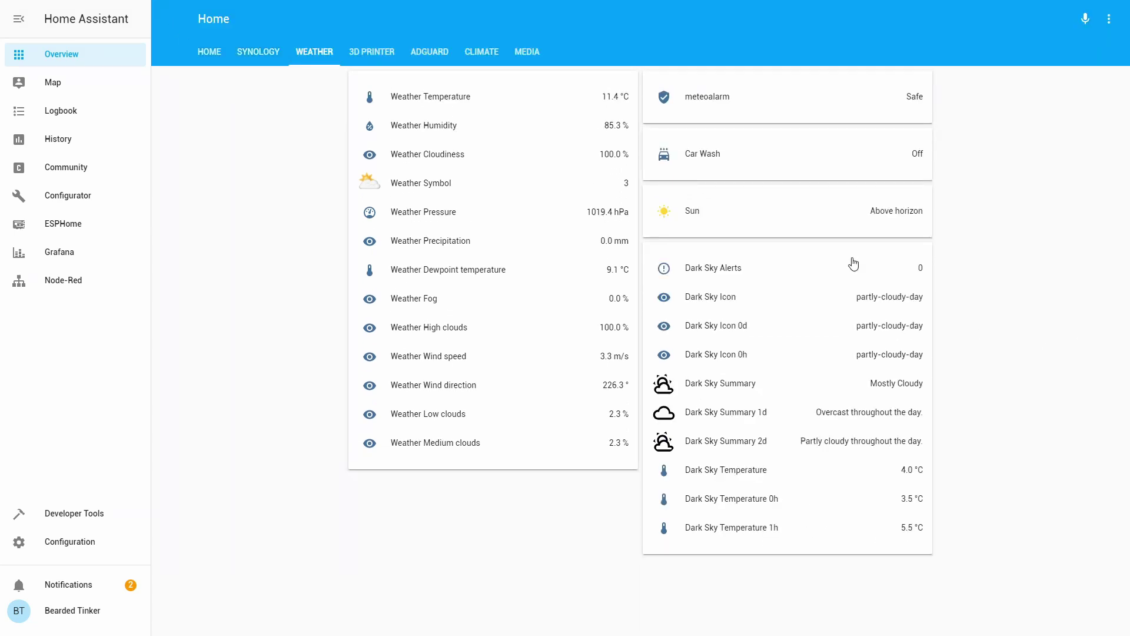
left_click(717, 276)
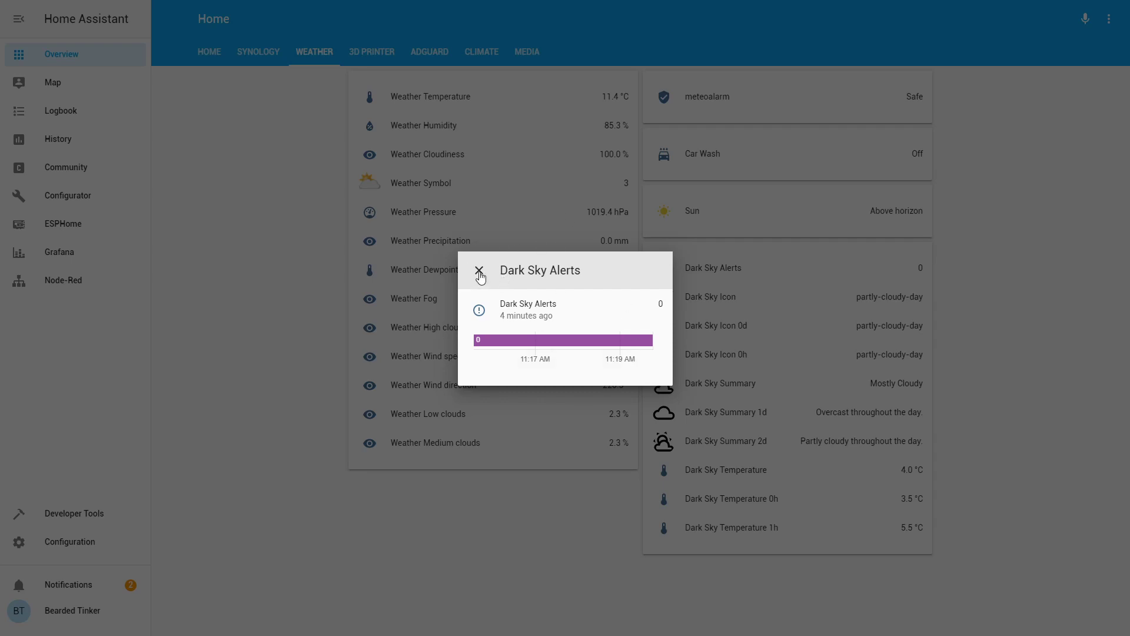
left_click(479, 271)
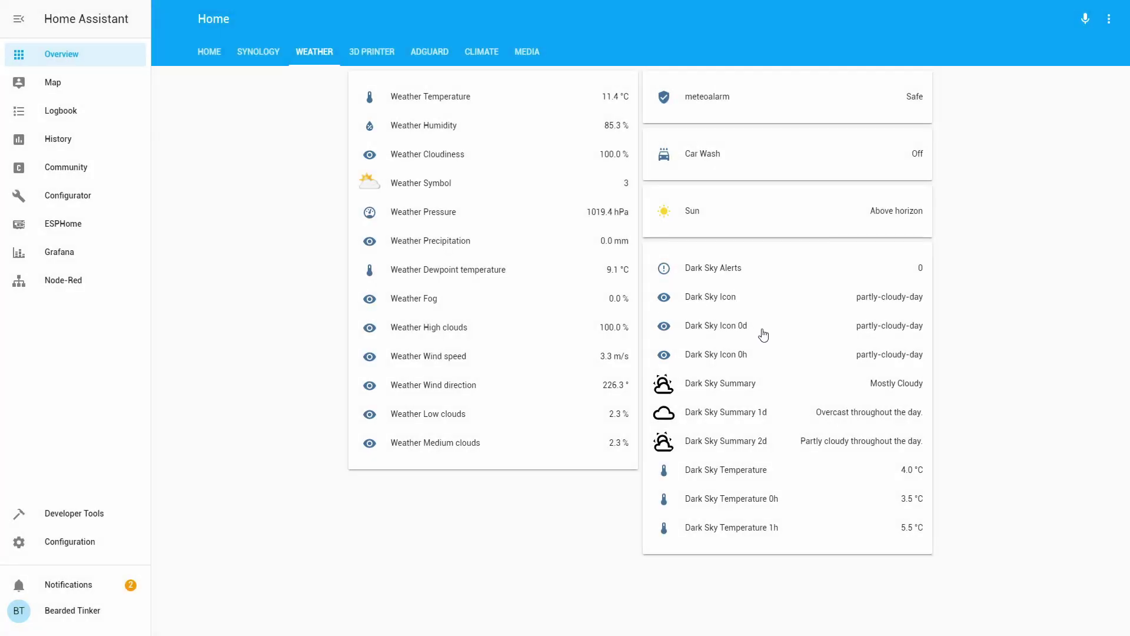